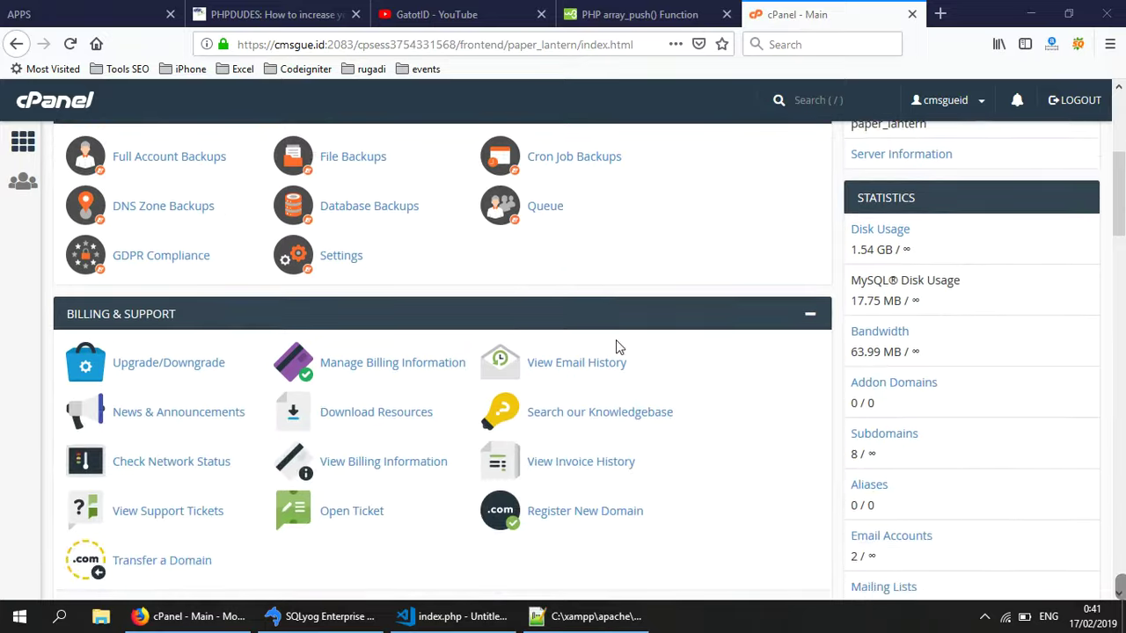
# - Create the subdomain trialwp on cmsgue.id, with document root trialwp.cmsgue.id
pyautogui.scroll(2, 615, 346)
pyautogui.scroll(-4, 617, 348)
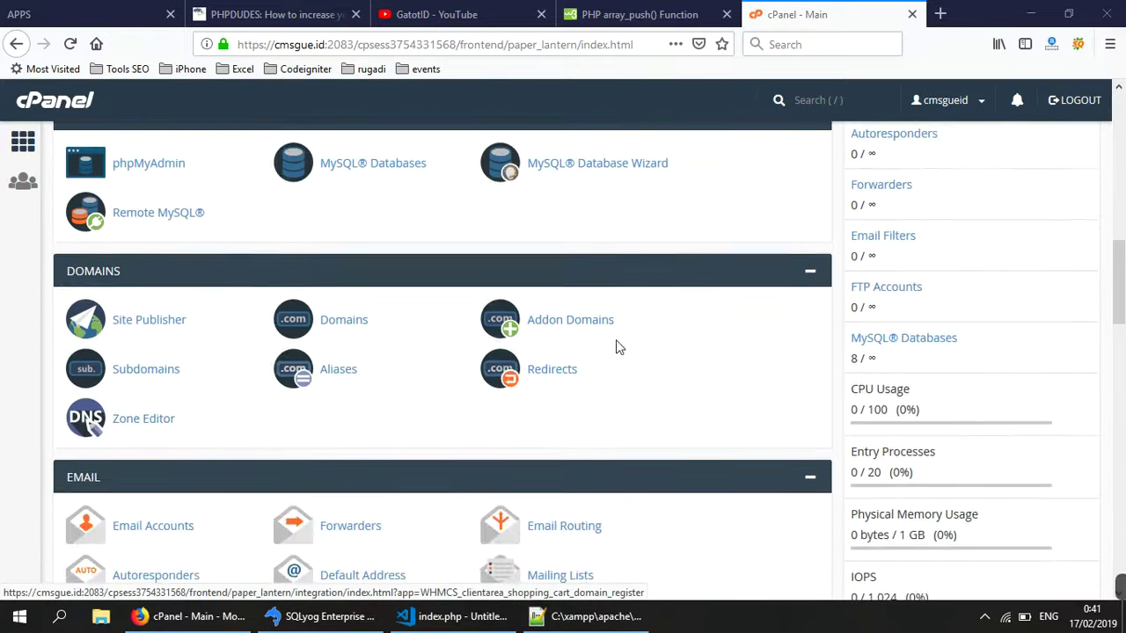
pyautogui.scroll(5, 618, 347)
pyautogui.scroll(-5, 617, 349)
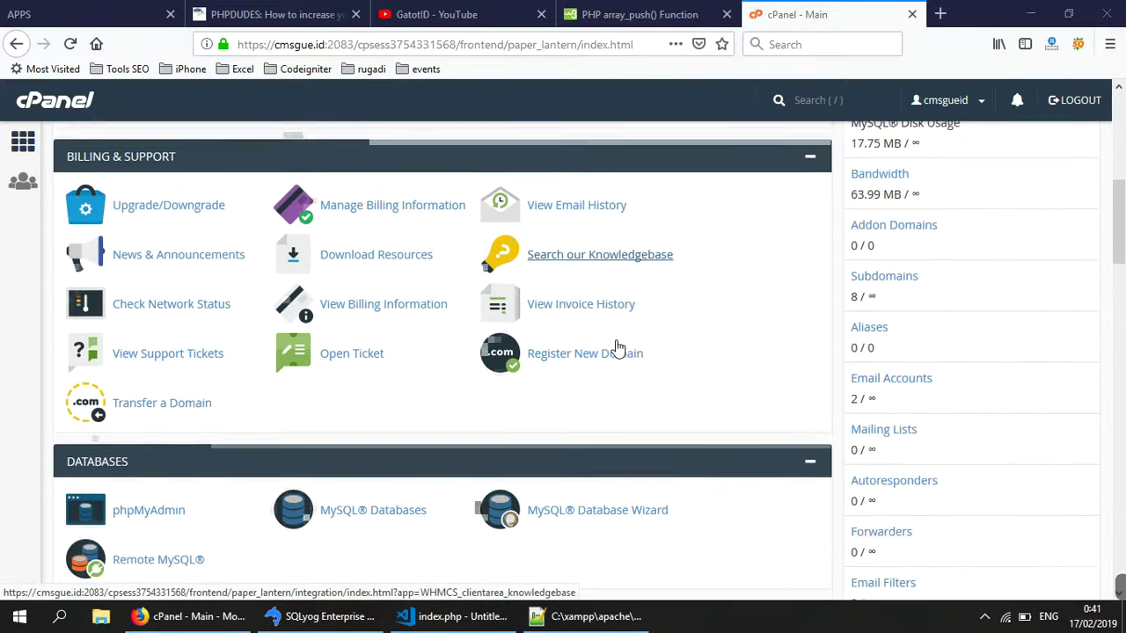
pyautogui.scroll(-1, 617, 347)
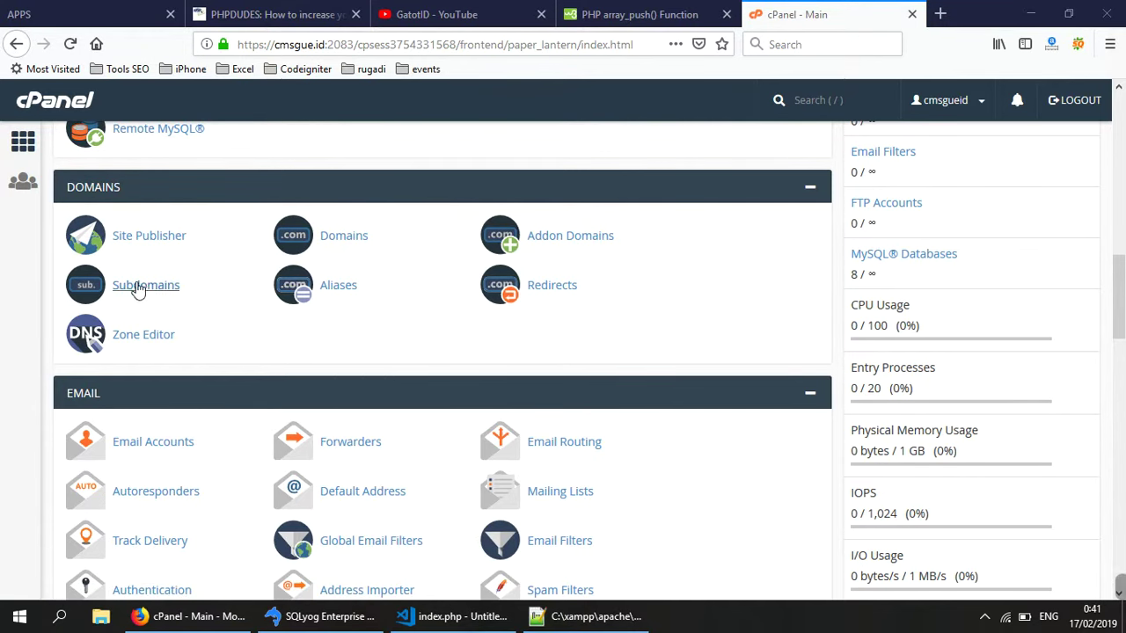
pyautogui.click(216, 295)
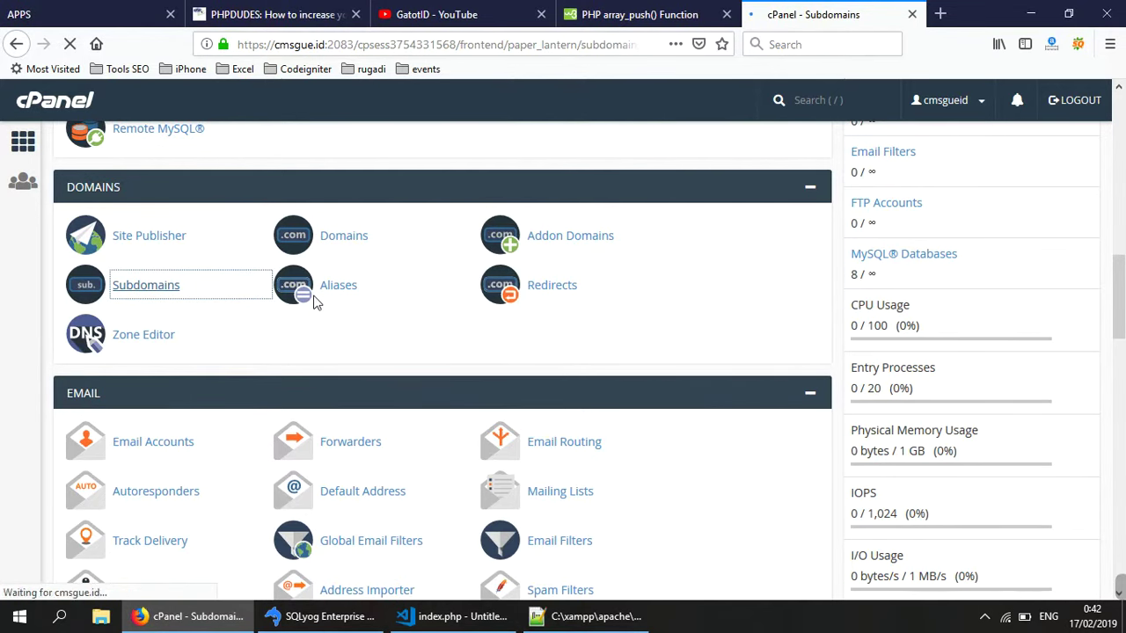
pyautogui.click(205, 321)
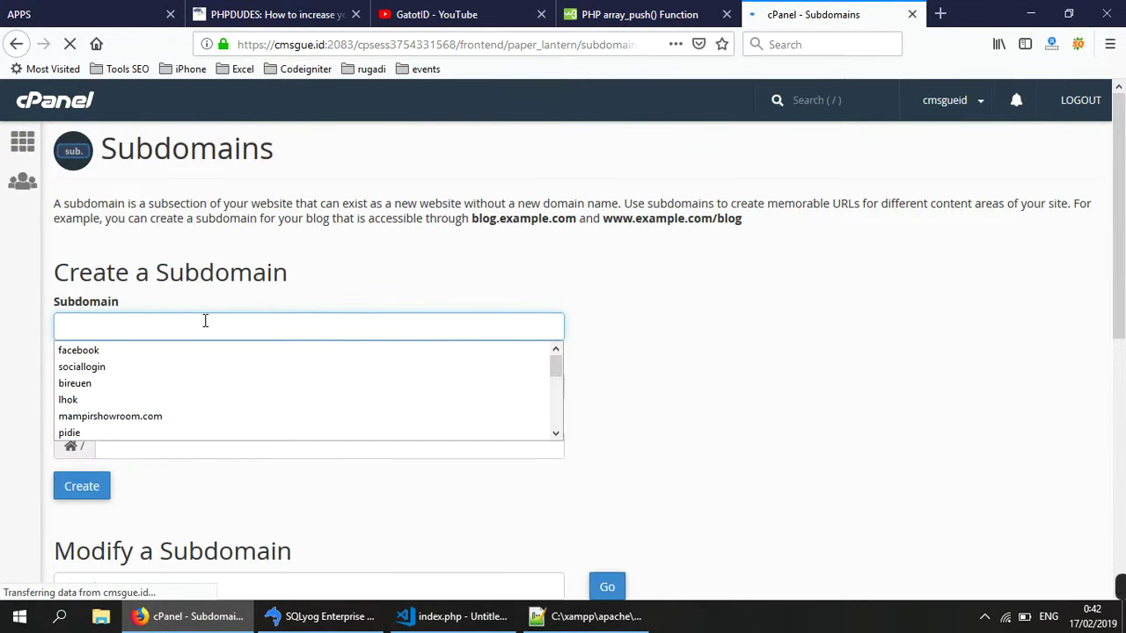
pyautogui.write('trial')
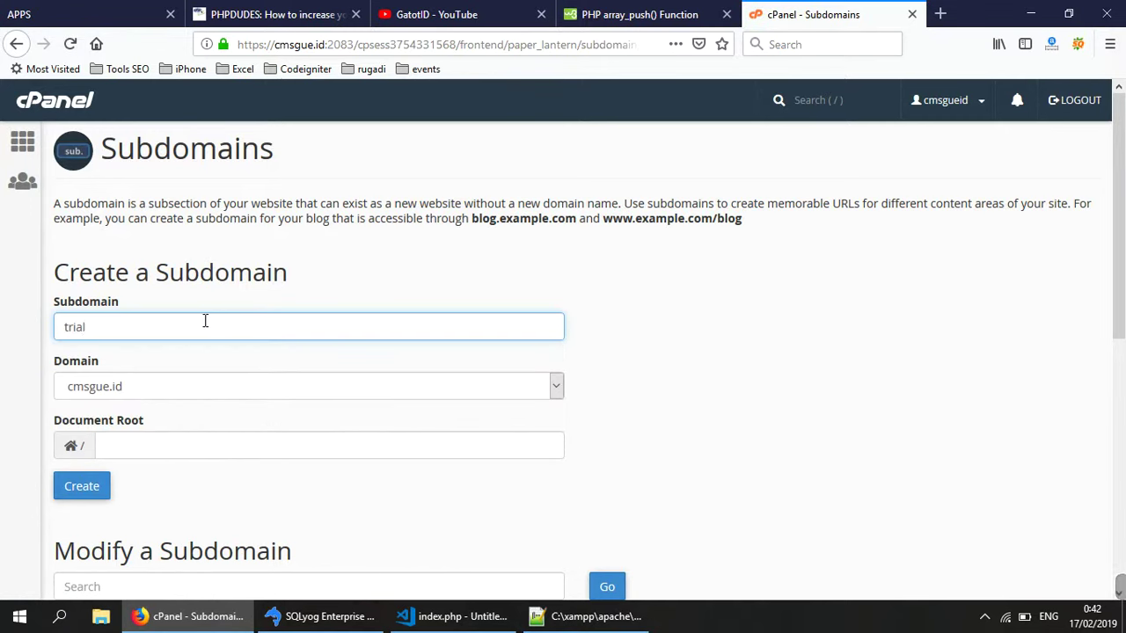
pyautogui.write('wp')
pyautogui.click(749, 405)
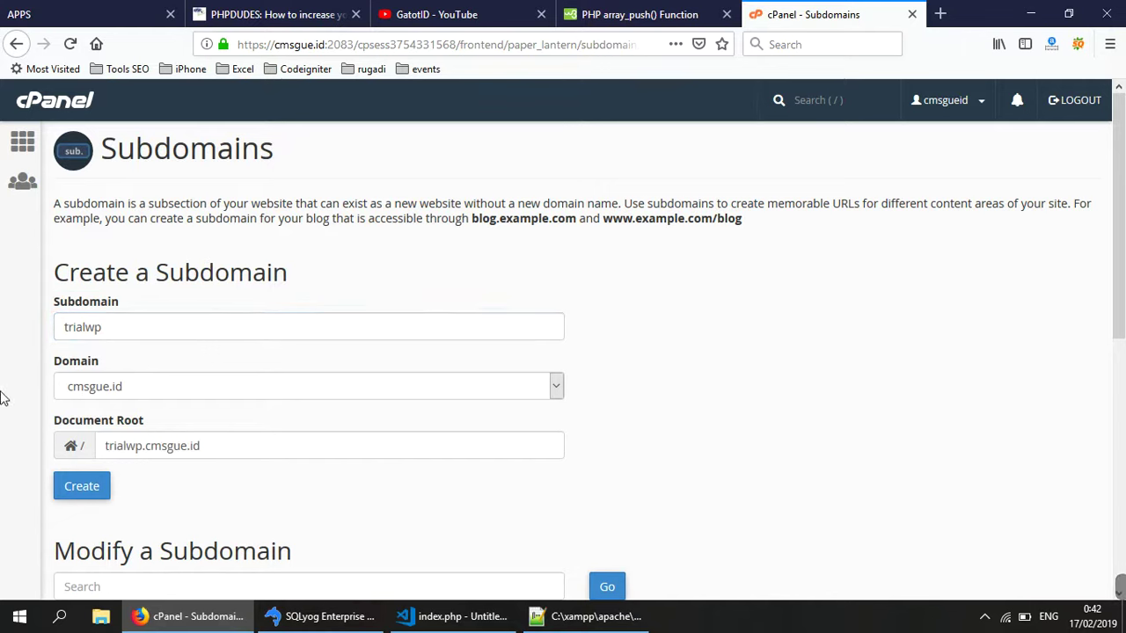
pyautogui.click(103, 489)
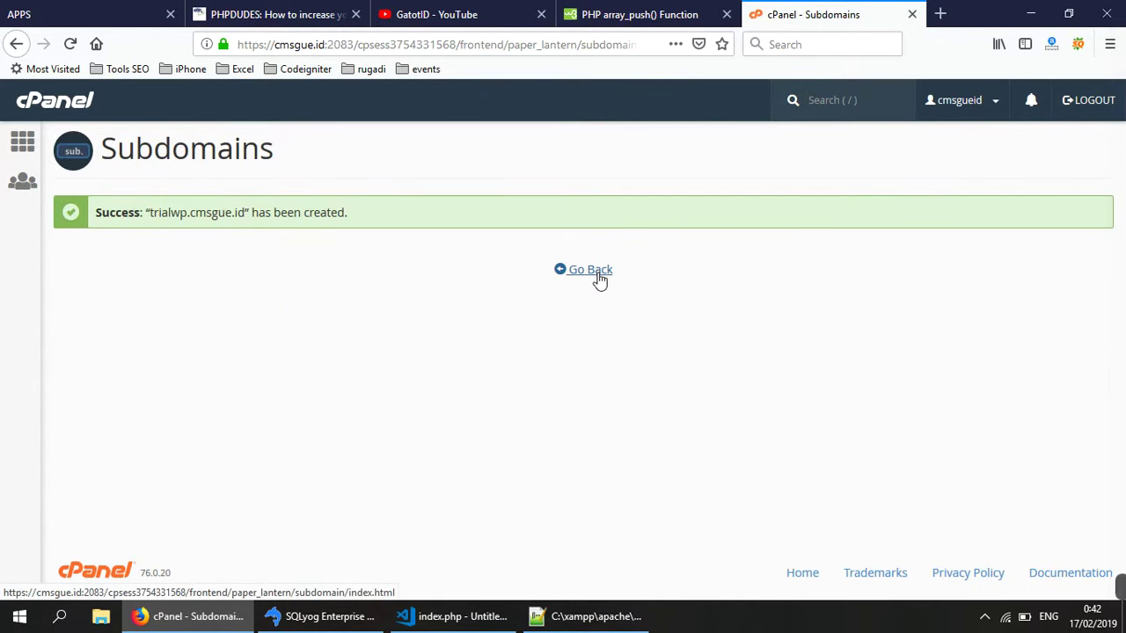
# - Return to the cPanel home page and scroll down to the Softaculous Apps Installer section
pyautogui.click(595, 273)
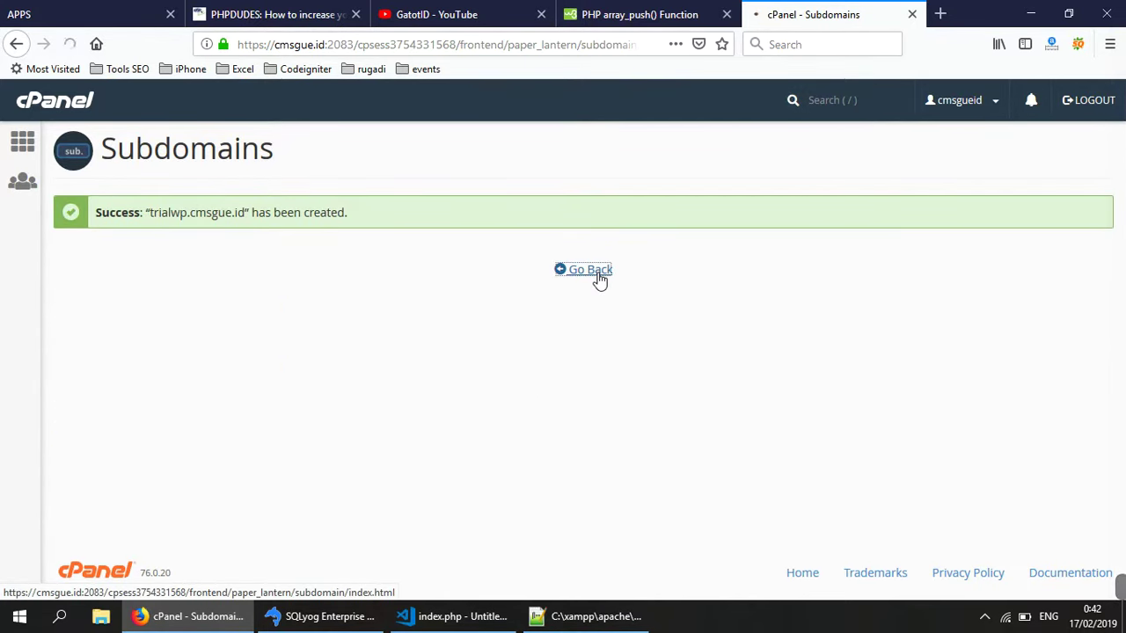
pyautogui.click(23, 141)
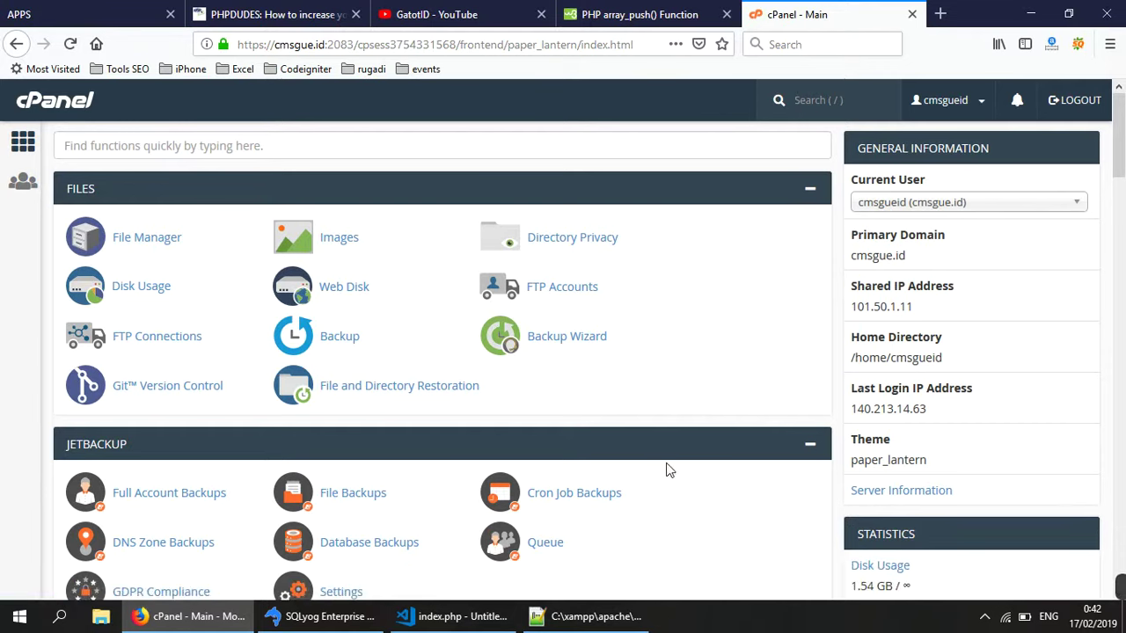
pyautogui.scroll(-3, 623, 485)
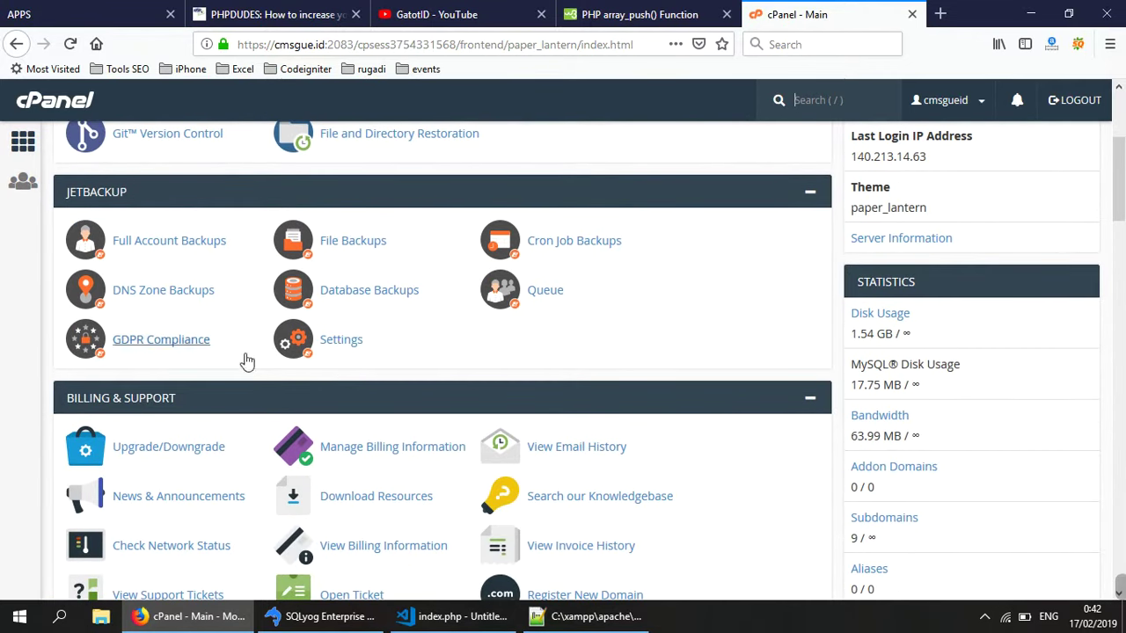
pyautogui.scroll(-2, 244, 422)
pyautogui.scroll(-2, 244, 442)
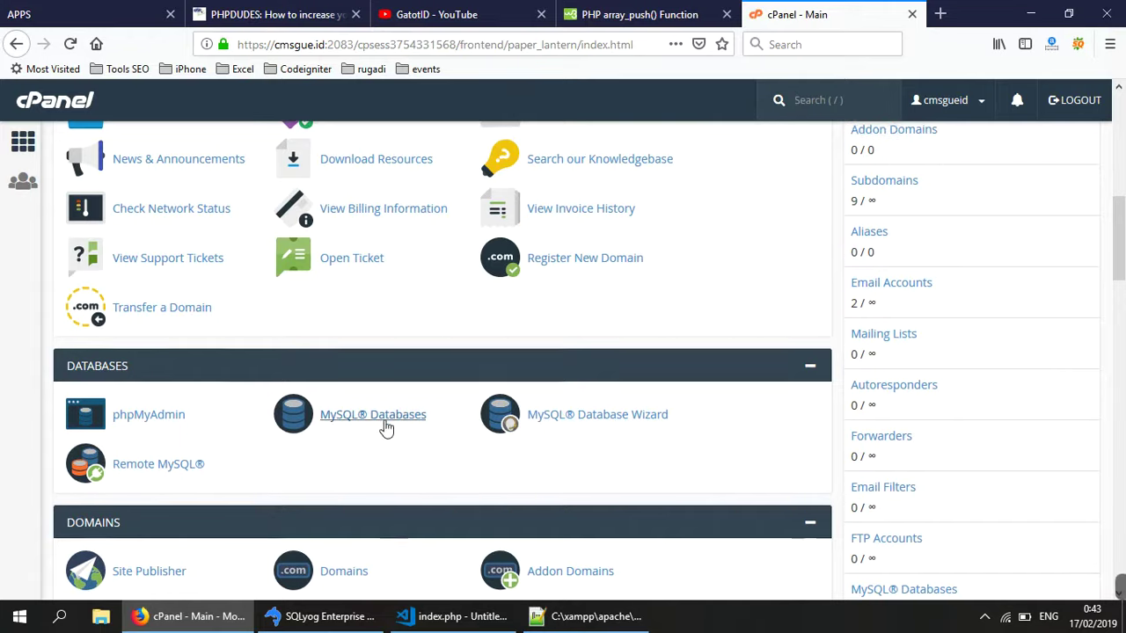
pyautogui.scroll(-2, 385, 427)
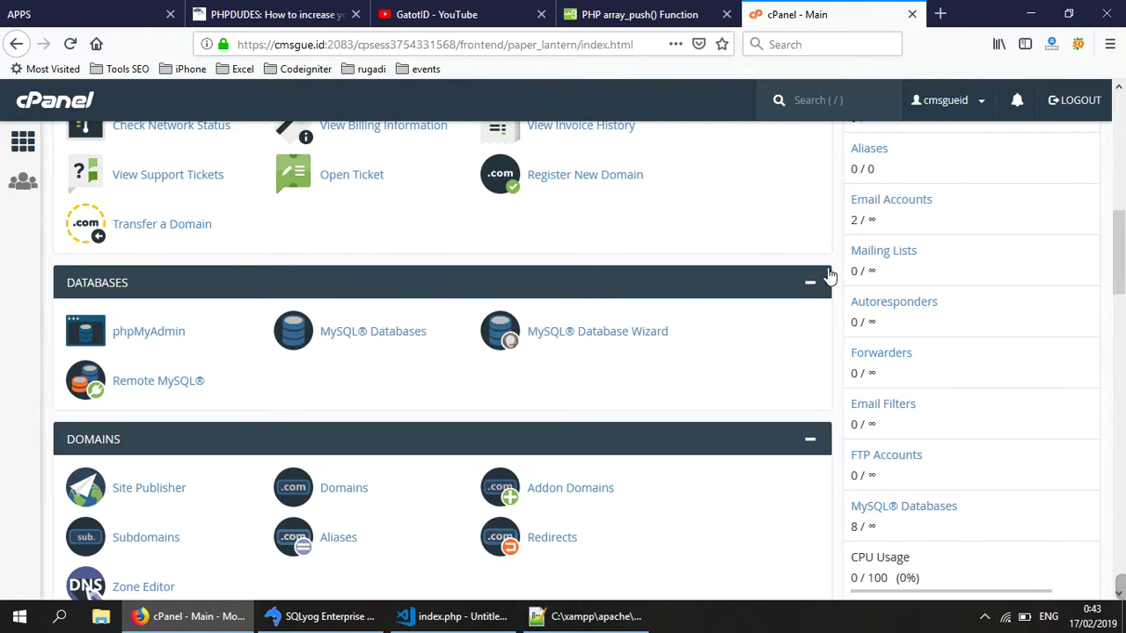
pyautogui.scroll(-4, 690, 457)
pyautogui.scroll(-8, 686, 478)
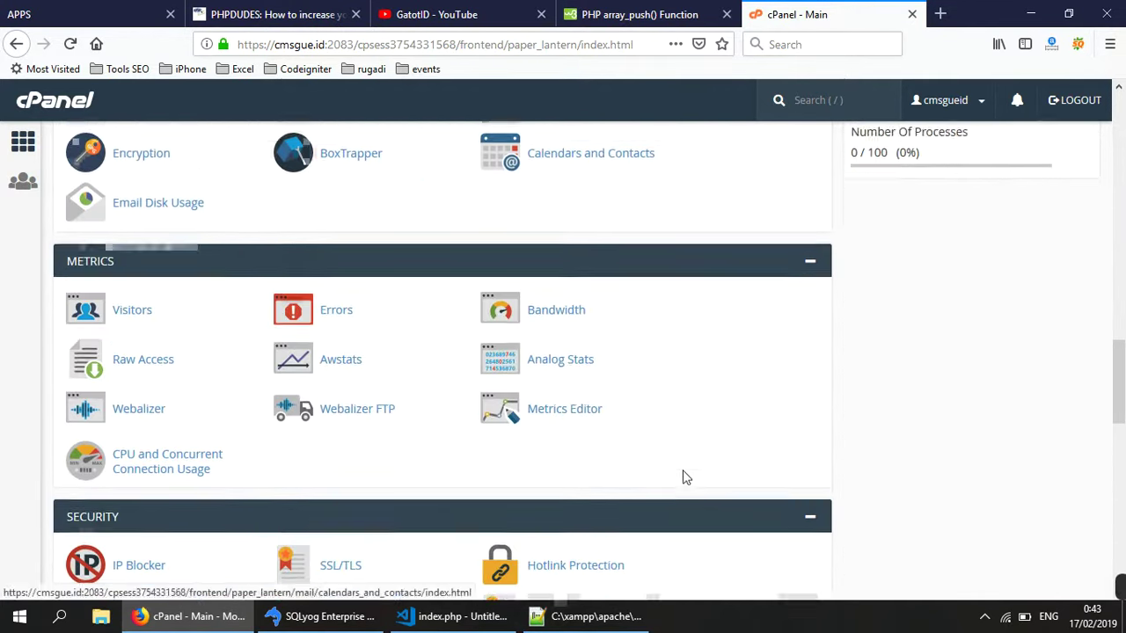
pyautogui.scroll(-6, 682, 470)
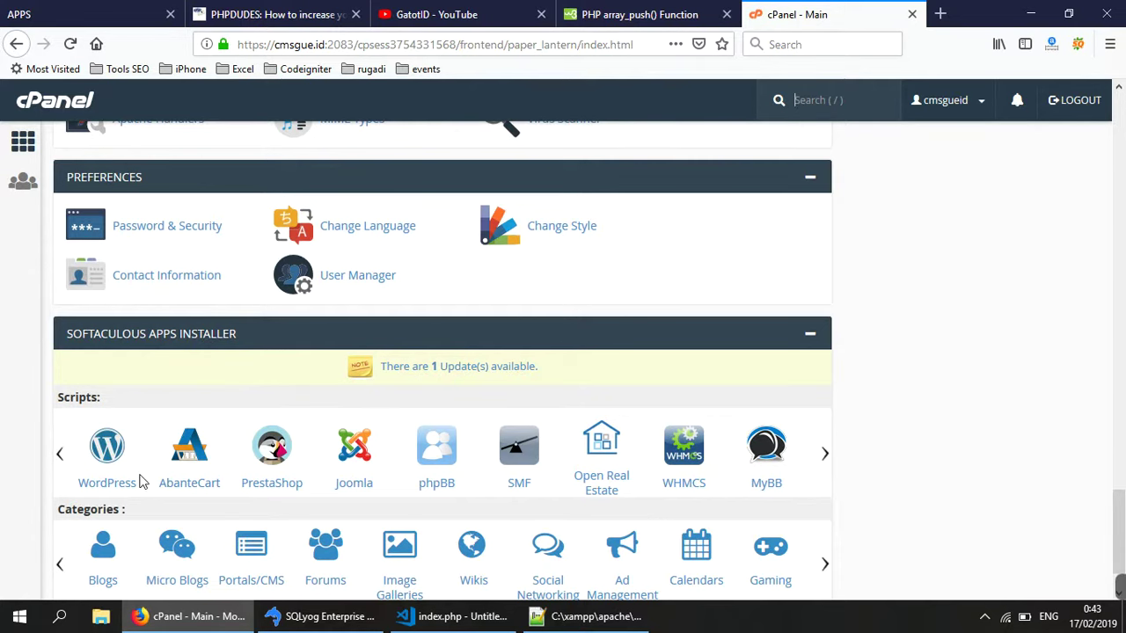
# - Open WordPress in Softaculous and start a new installation from its overview page
pyautogui.click(119, 491)
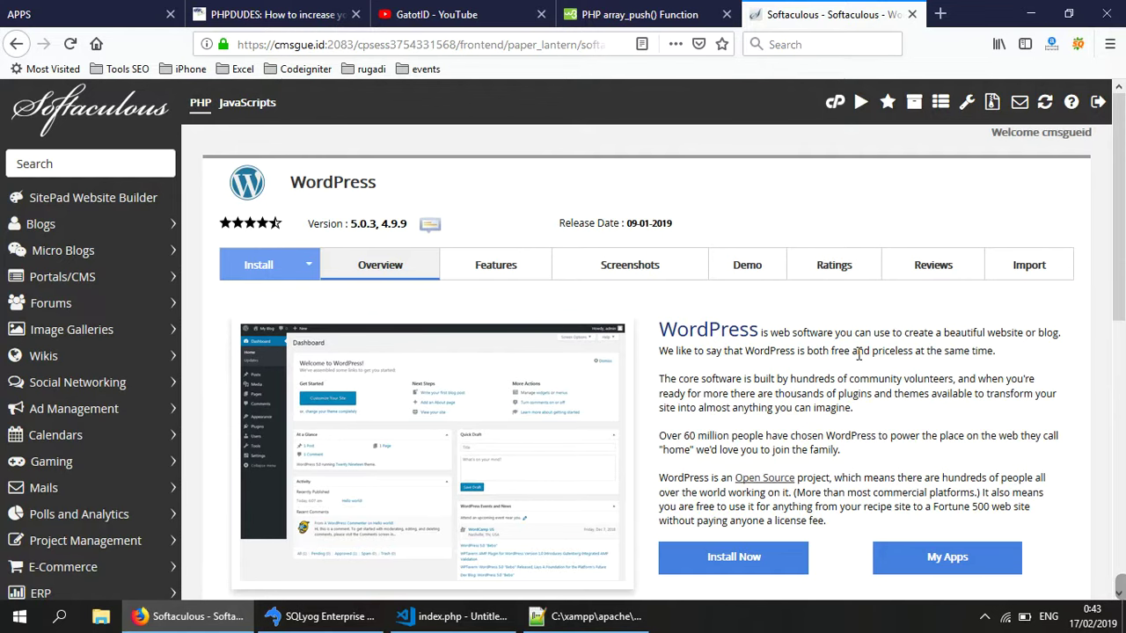
pyautogui.scroll(-4, 870, 269)
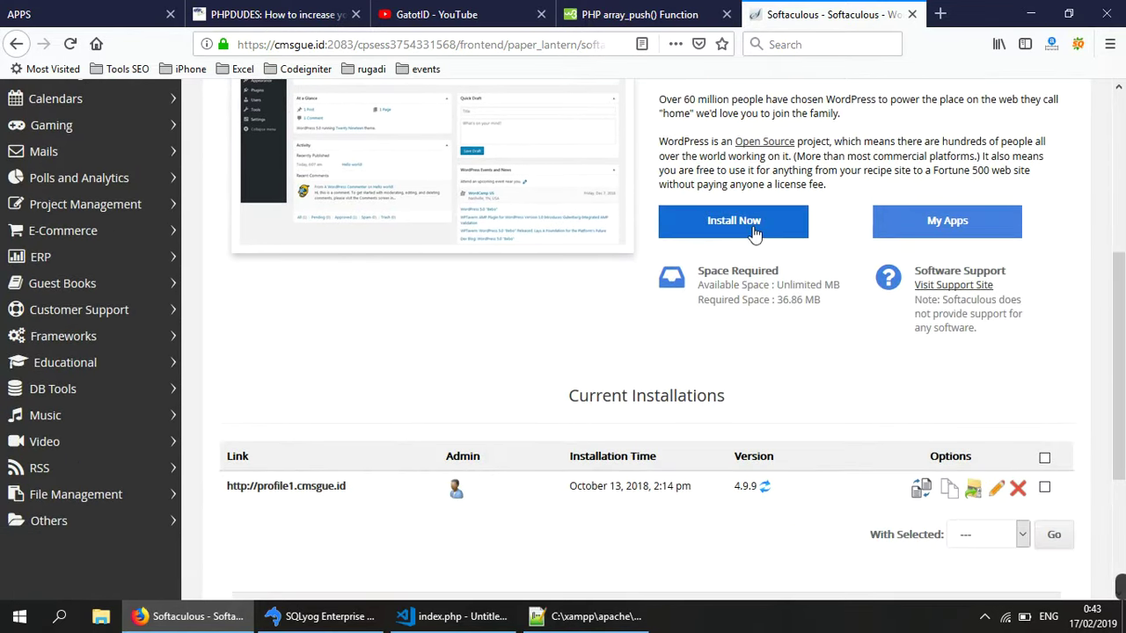
pyautogui.click(753, 233)
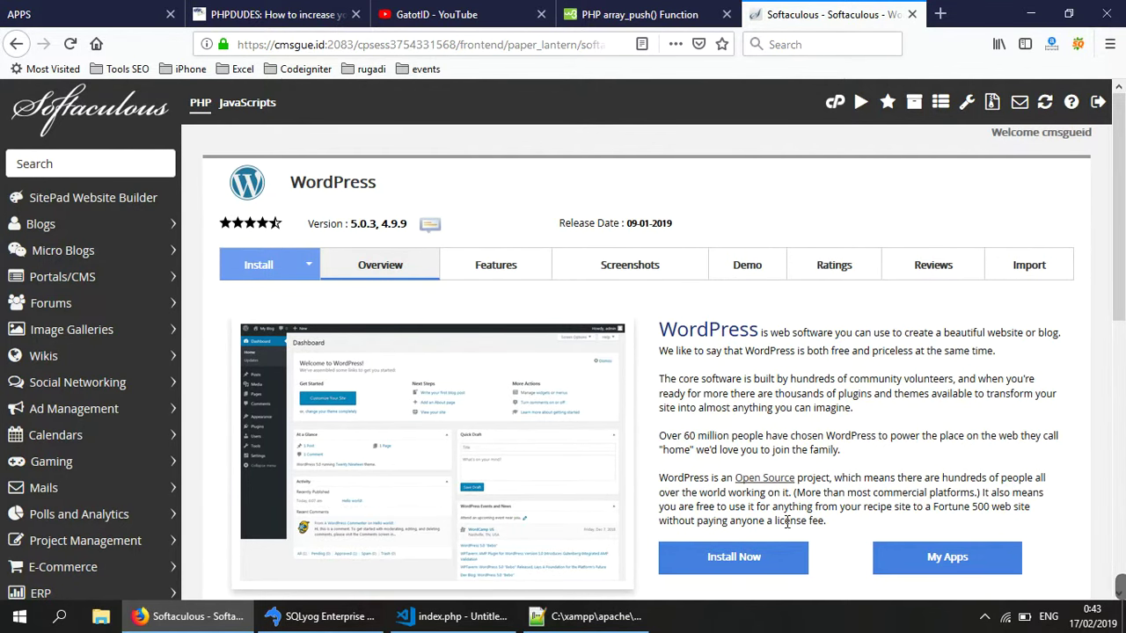
pyautogui.scroll(-2, 715, 414)
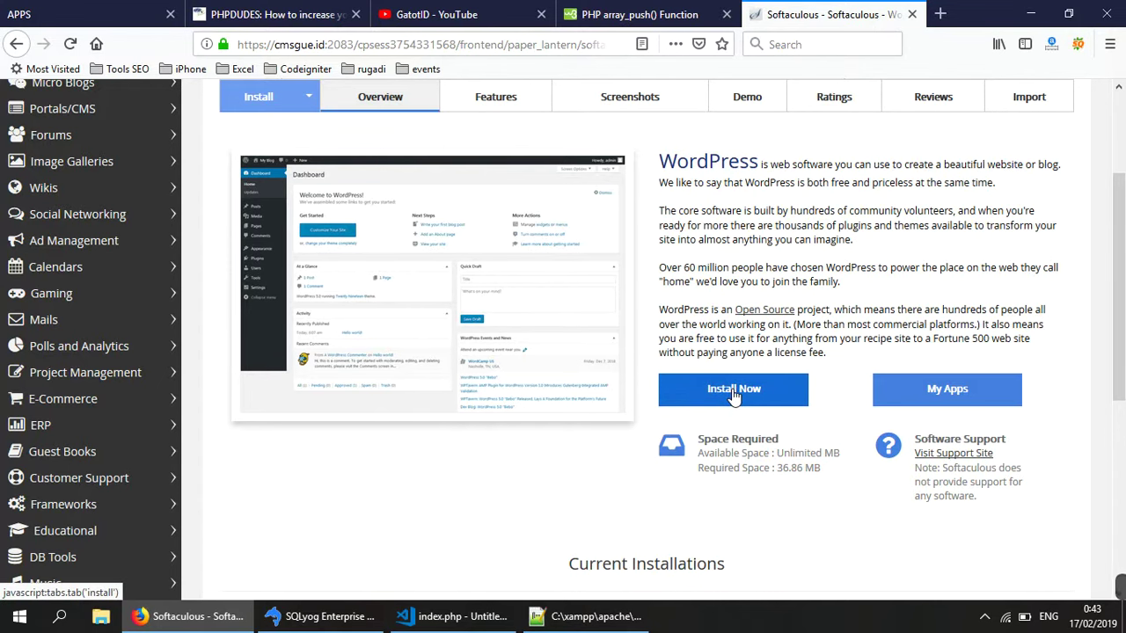
pyautogui.click(733, 396)
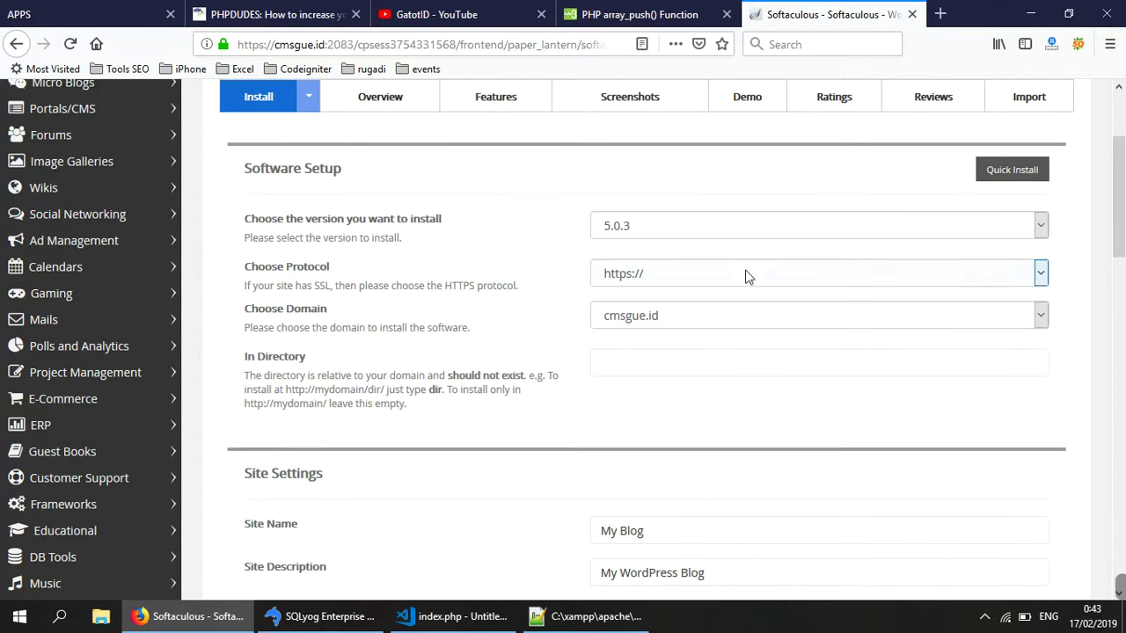
pyautogui.click(695, 285)
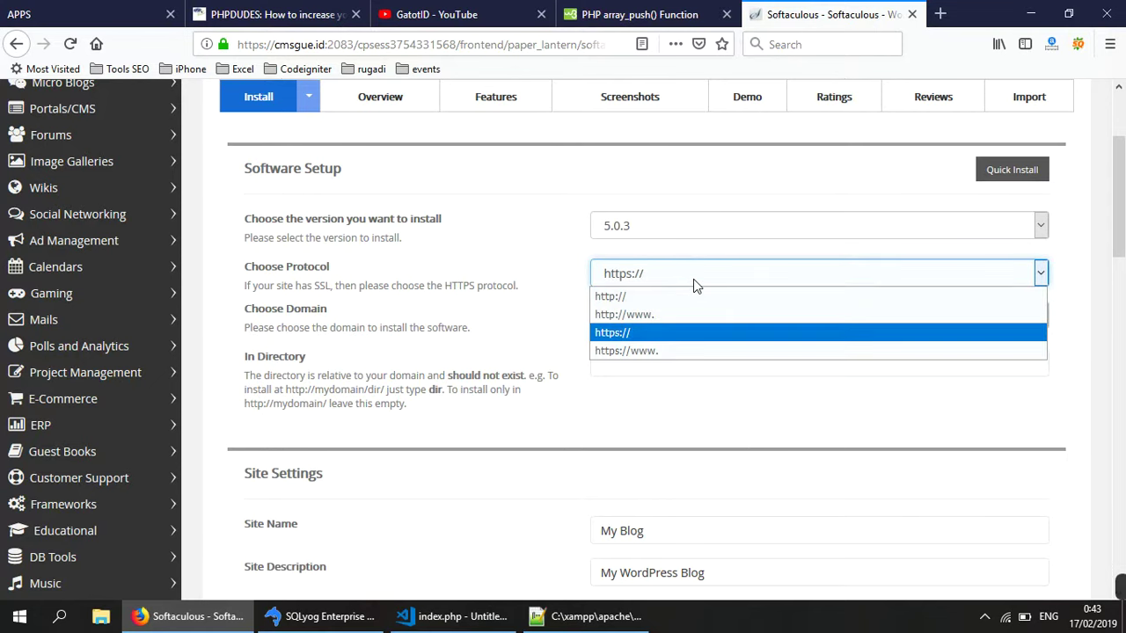
pyautogui.click(545, 214)
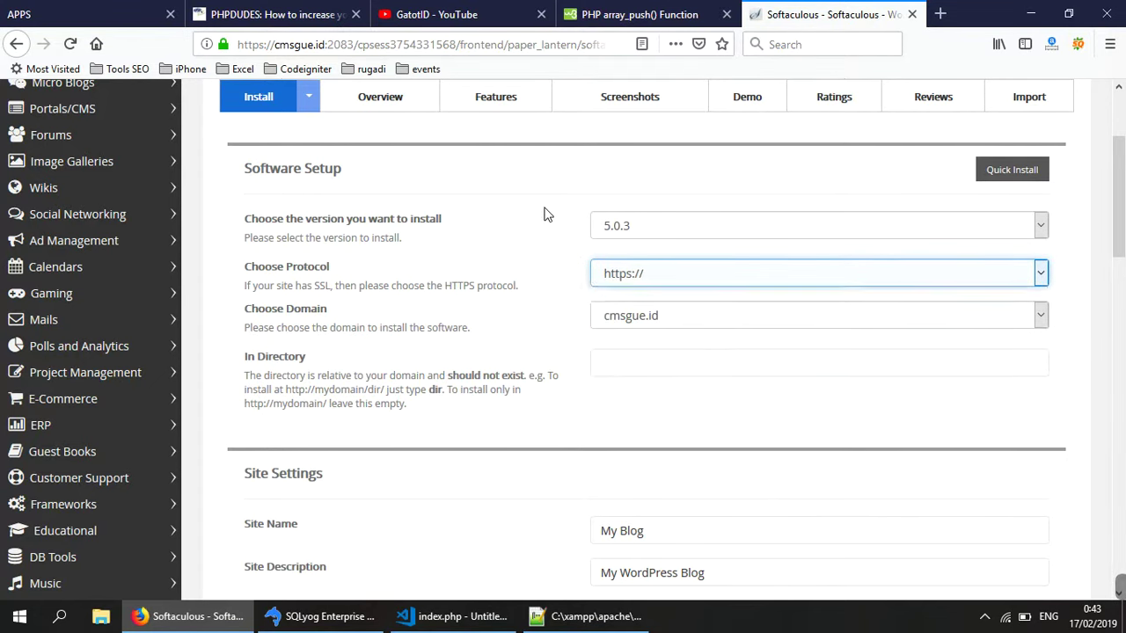
pyautogui.click(626, 319)
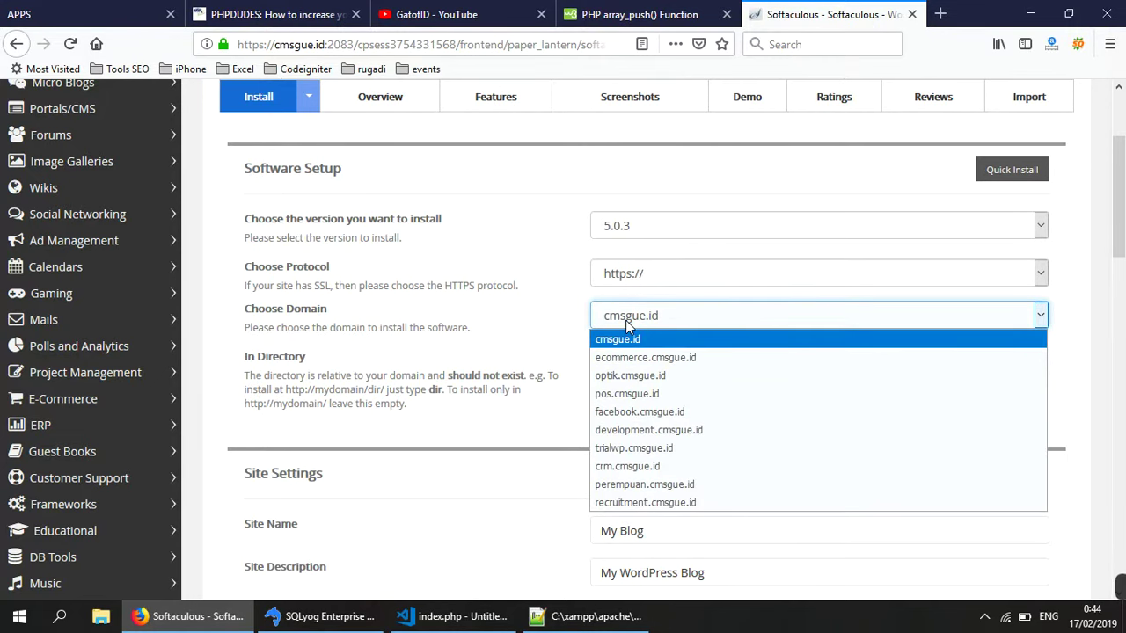
pyautogui.click(634, 450)
pyautogui.click(605, 362)
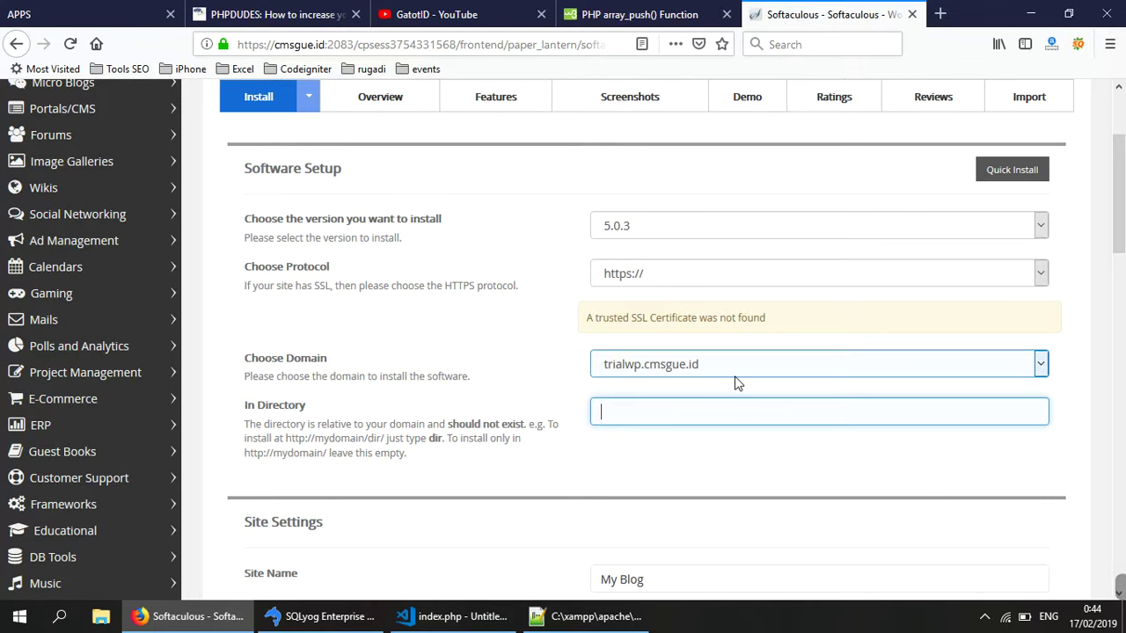
# - Enter 'Trial Wp' as both the site name and the site description
pyautogui.scroll(-2, 736, 385)
pyautogui.moveTo(736, 404); pyautogui.dragTo(504, 389)
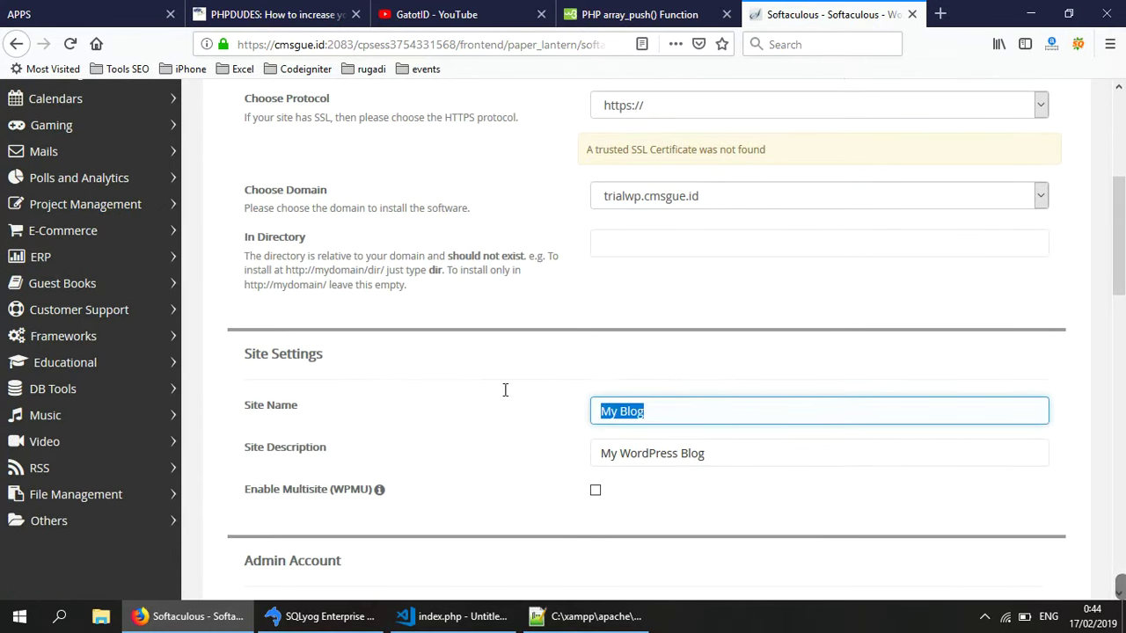
pyautogui.write('T')
pyautogui.press('BackSpace')
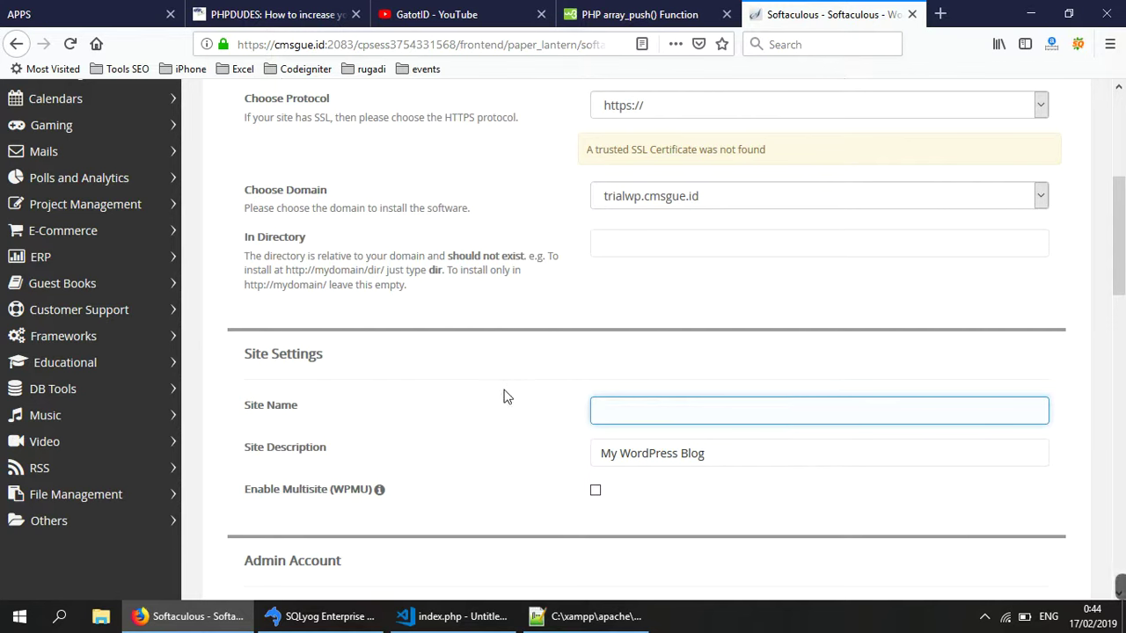
pyautogui.write('TRI')
pyautogui.press('BackSpace')
pyautogui.press('BackSpace')
pyautogui.write('r')
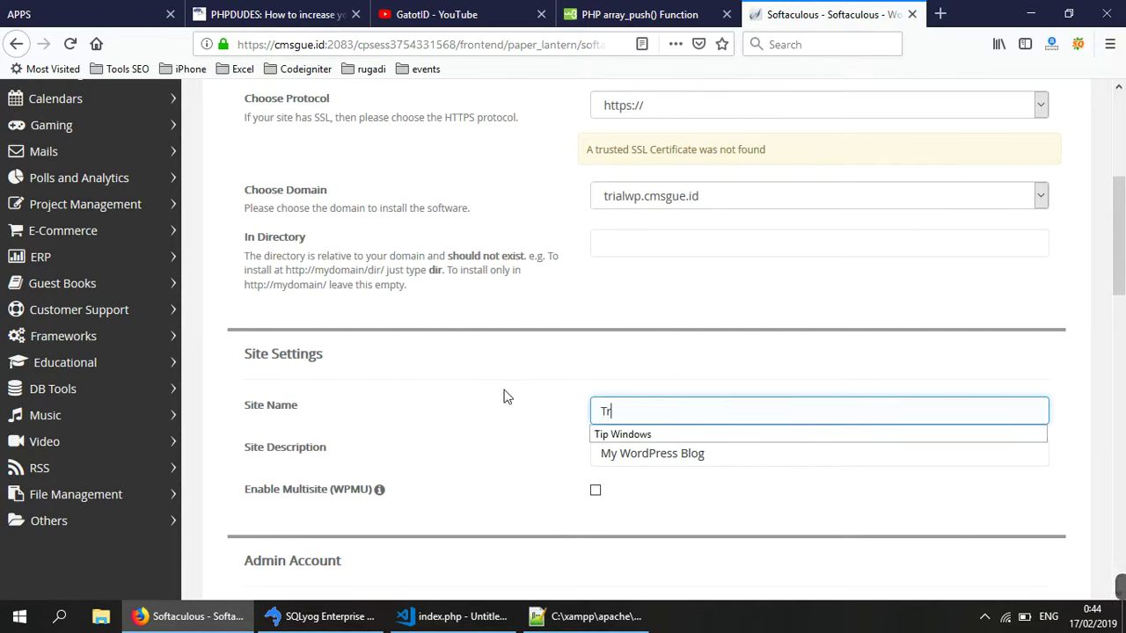
pyautogui.write('ial Wp')
pyautogui.press('Tab')
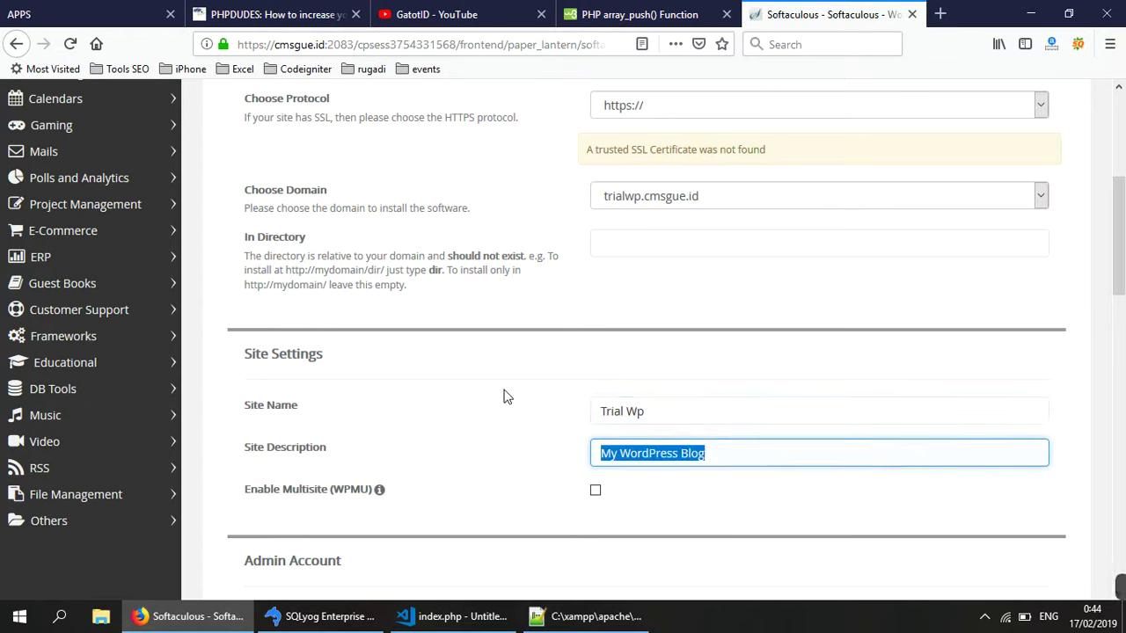
pyautogui.write('Tr')
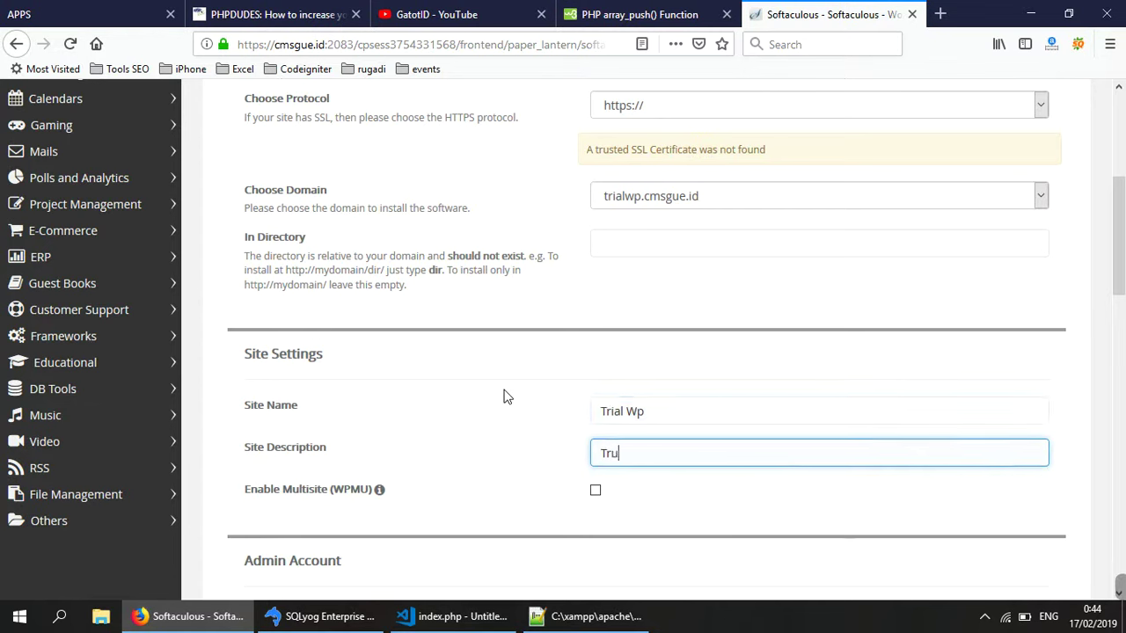
pyautogui.write('ial Wp')
# - Lengthen the admin password until its strength rates Good (54/100)
pyautogui.scroll(-5, 728, 534)
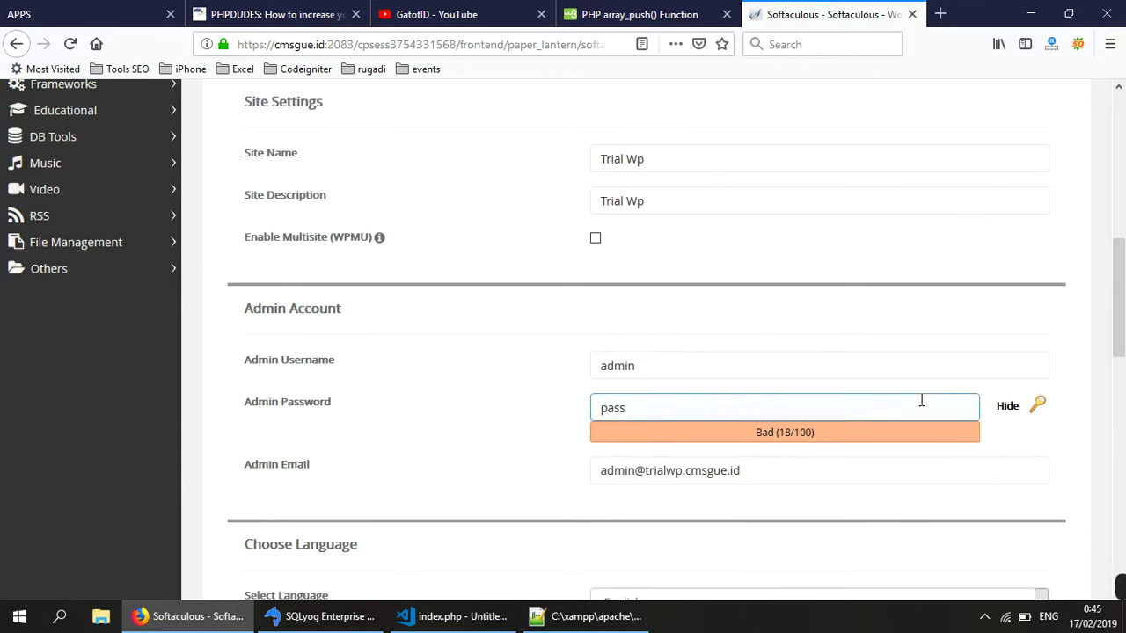
pyautogui.click(638, 410)
pyautogui.moveTo(639, 410); pyautogui.dragTo(563, 407)
pyautogui.click(678, 408)
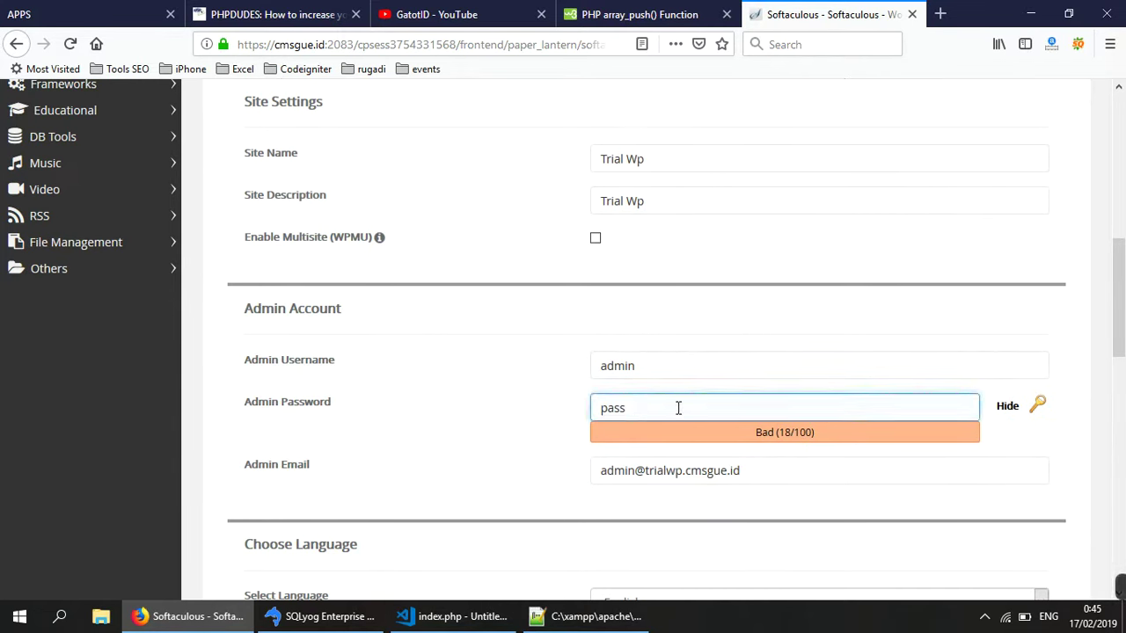
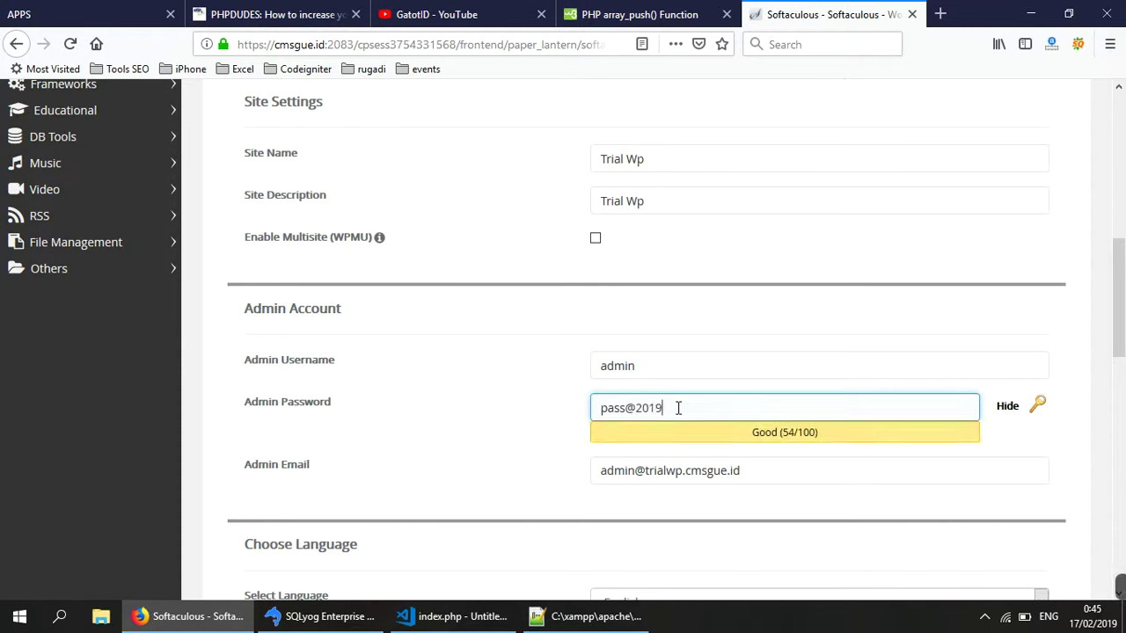
pyautogui.press('BackSpace')
# - Replace the admin e-mail with a different address
pyautogui.scroll(-2, 469, 494)
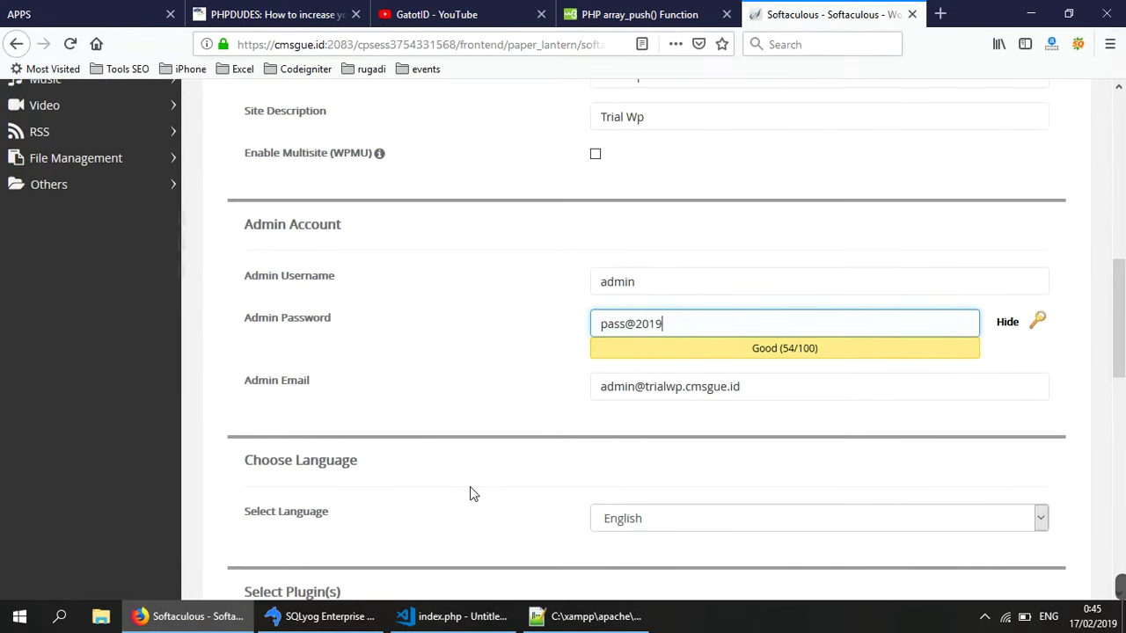
pyautogui.click(700, 391)
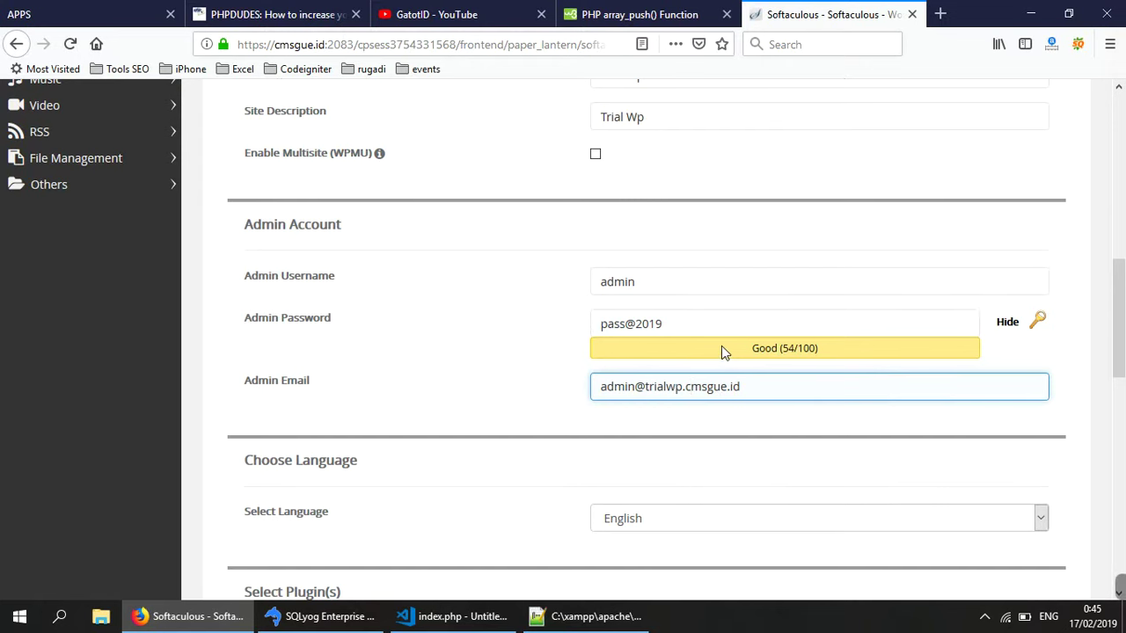
pyautogui.press('BackSpace')
pyautogui.press('BackSpace')
pyautogui.press('BackSpace')
pyautogui.press('BackSpace')
pyautogui.press('BackSpace')
pyautogui.press('BackSpace')
pyautogui.press('BackSpace')
pyautogui.press('BackSpace')
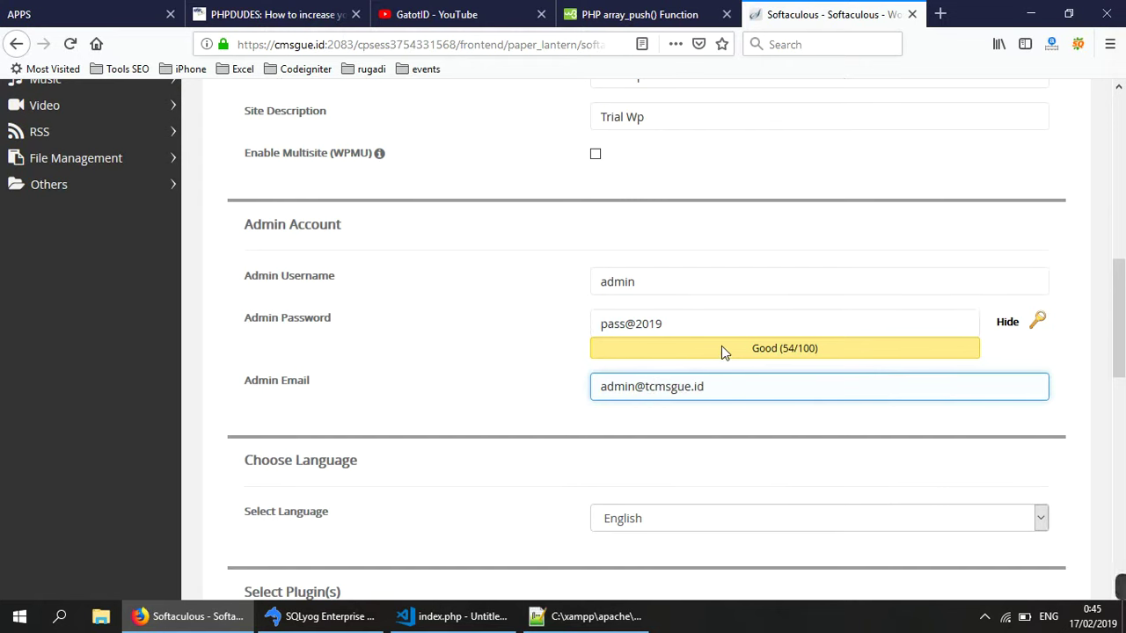
pyautogui.press('BackSpace')
pyautogui.press('BackSpace')
pyautogui.press('BackSpace')
pyautogui.press('BackSpace')
pyautogui.press('BackSpace')
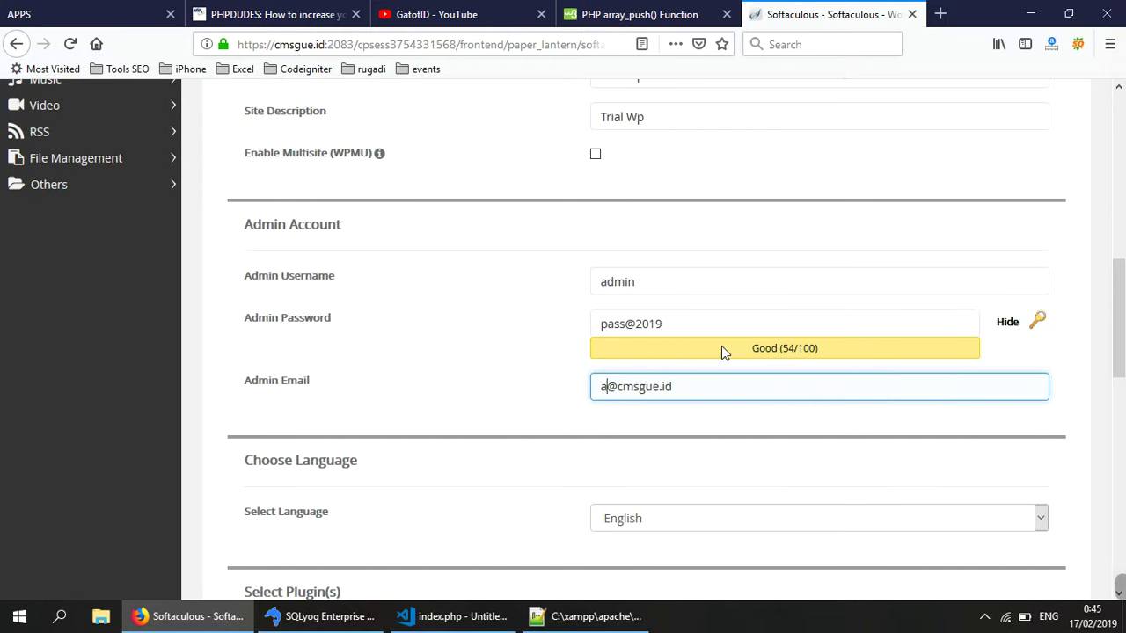
pyautogui.write('gatot')
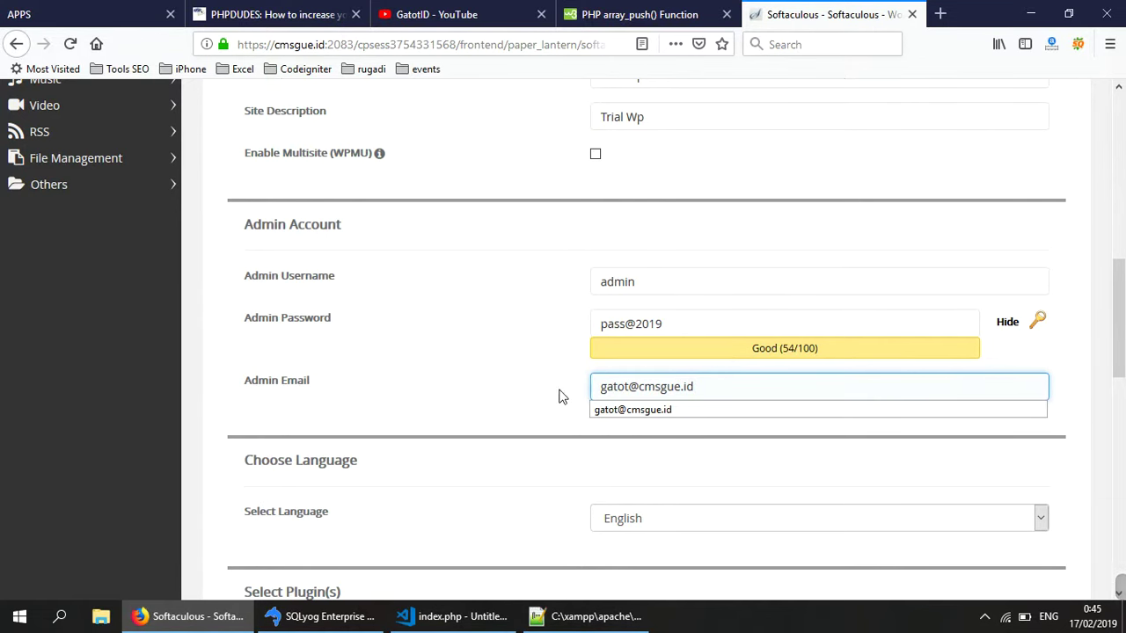
pyautogui.click(548, 398)
# - Select the Gohost theme and launch the WordPress installation
pyautogui.scroll(-2, 501, 475)
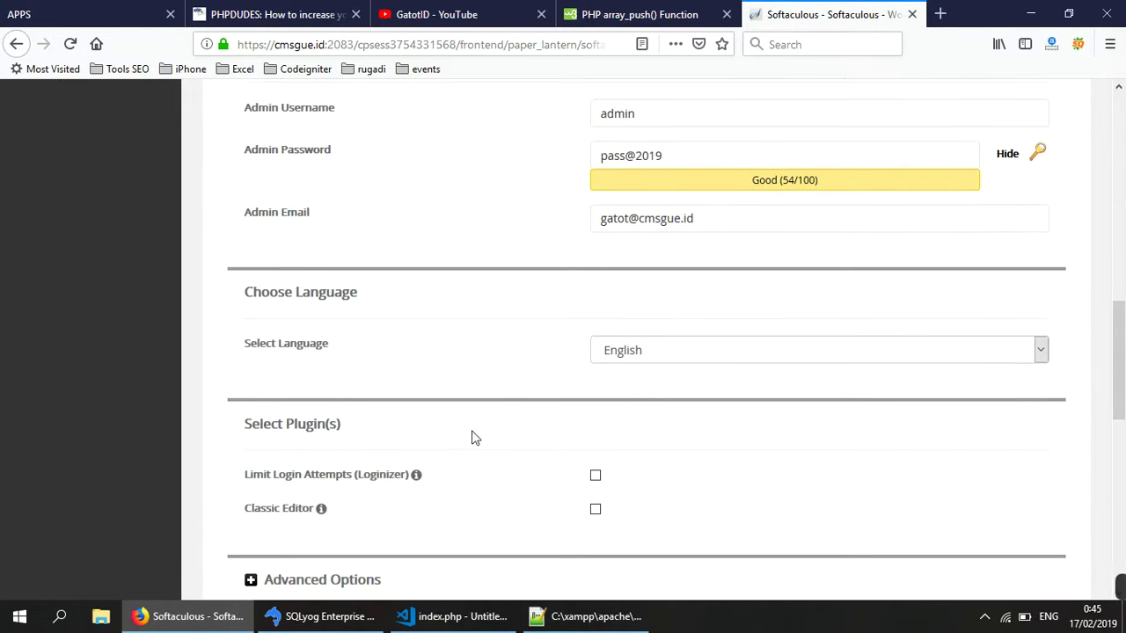
pyautogui.scroll(-3, 249, 475)
pyautogui.scroll(-1, 284, 497)
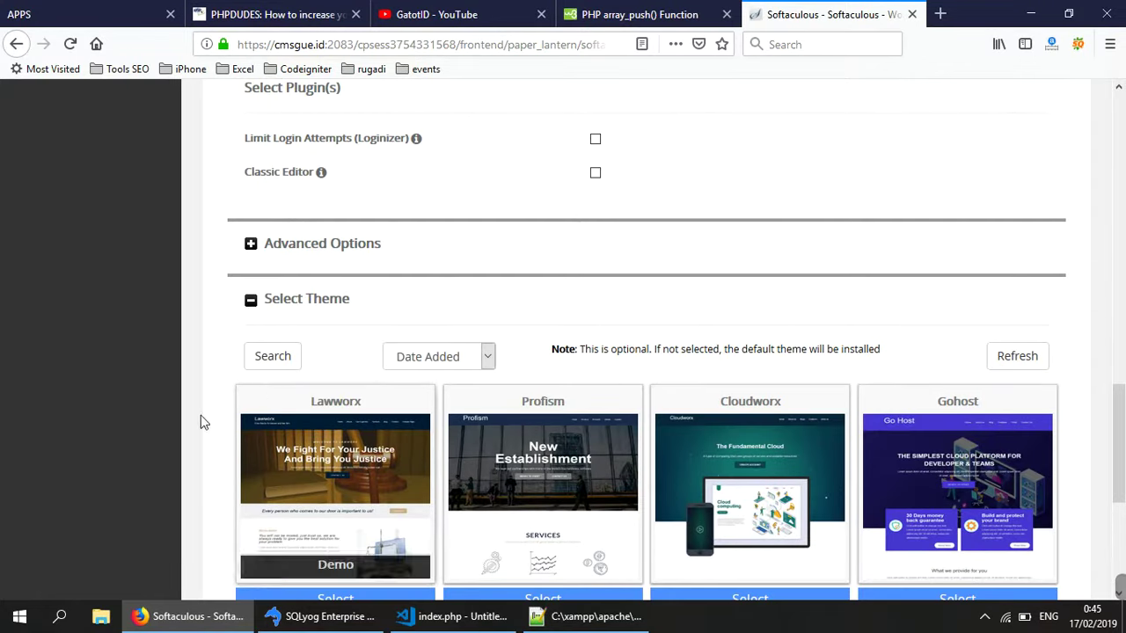
pyautogui.scroll(-3, 193, 447)
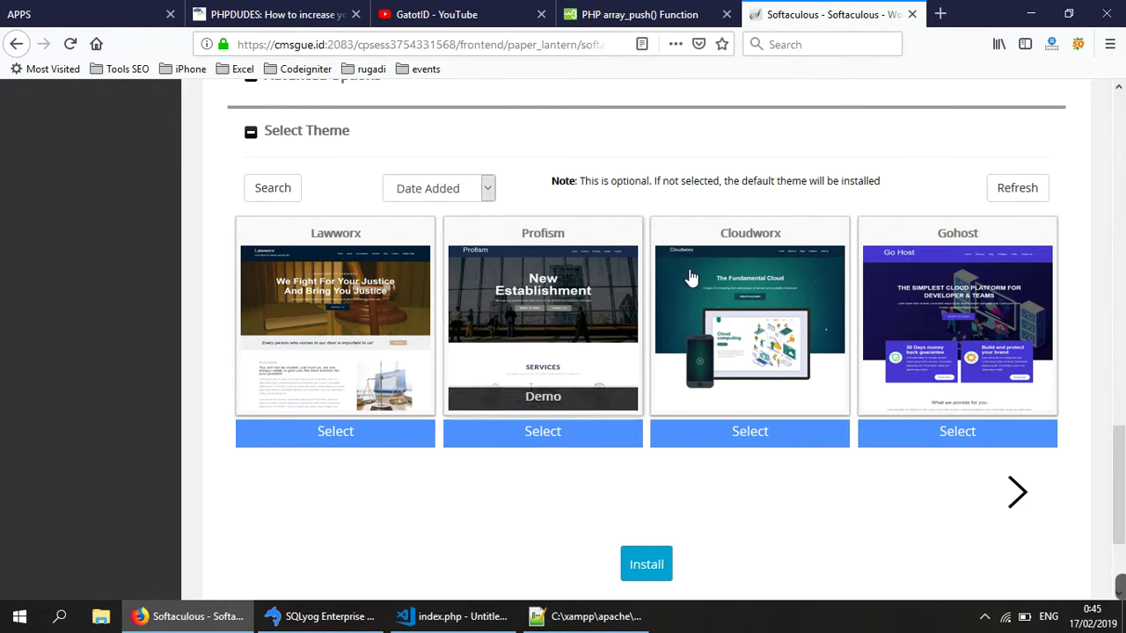
pyautogui.click(958, 437)
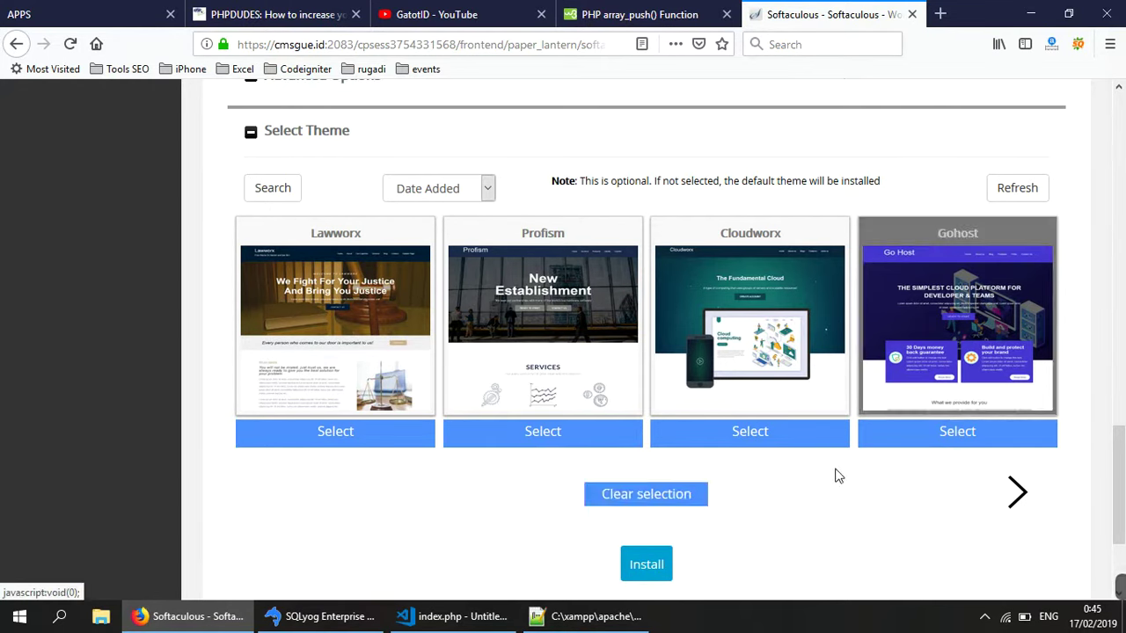
pyautogui.click(641, 568)
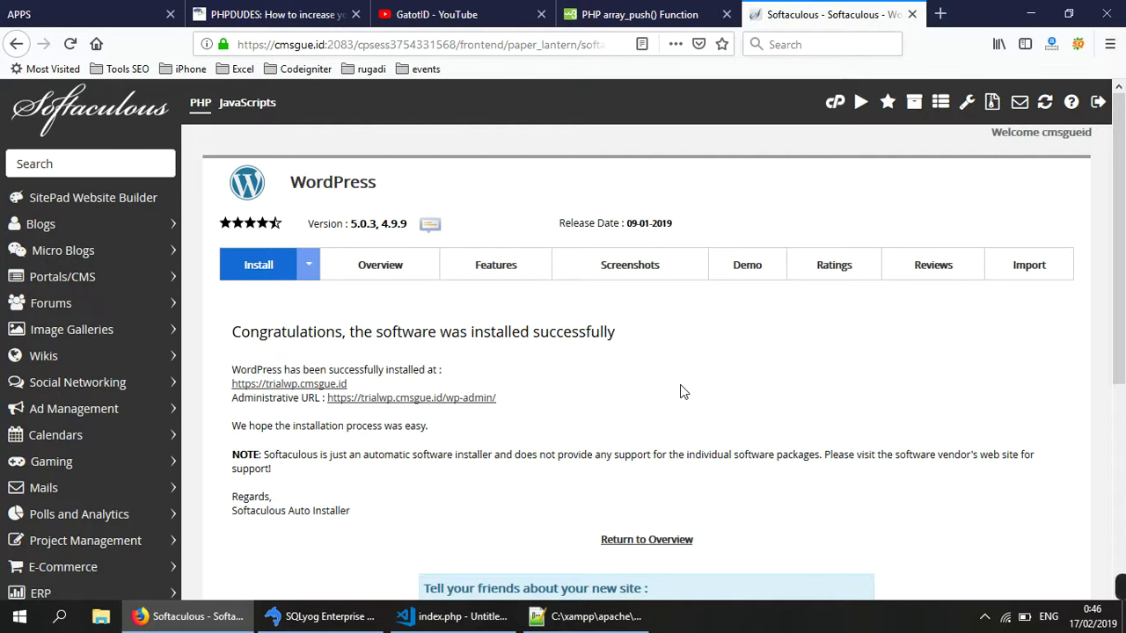
pyautogui.scroll(-3, 620, 479)
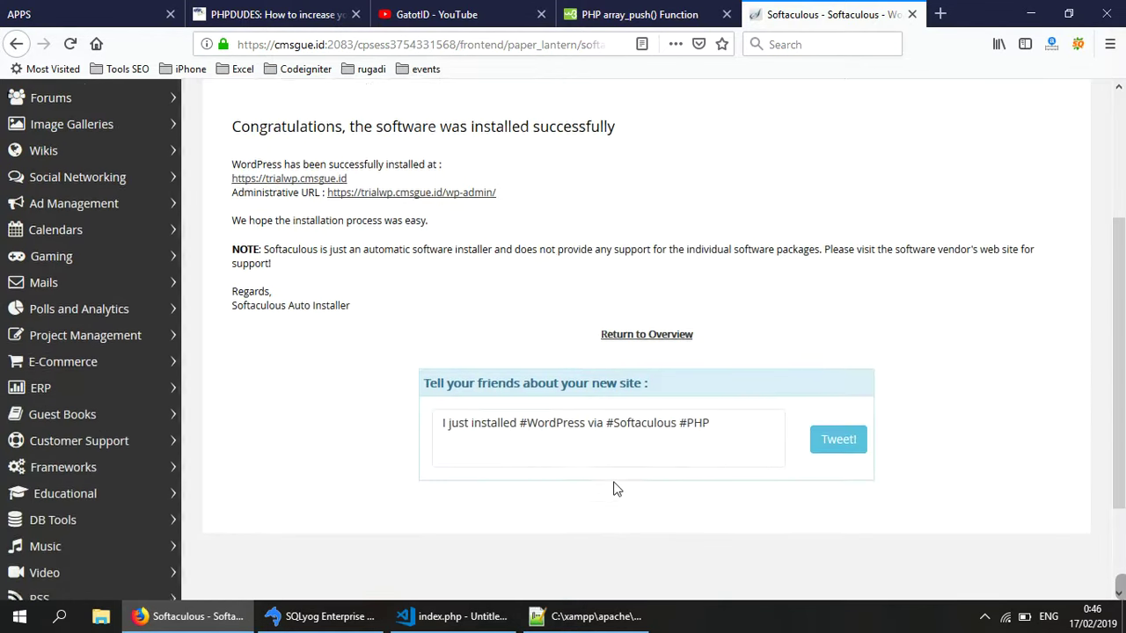
pyautogui.scroll(2, 443, 482)
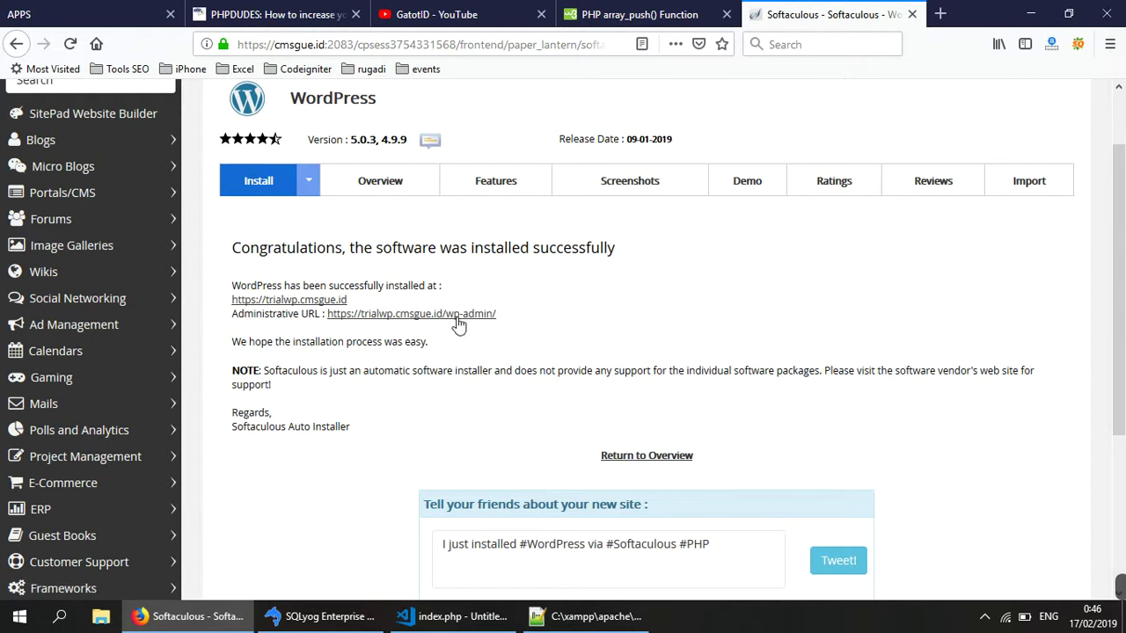
pyautogui.click(312, 301)
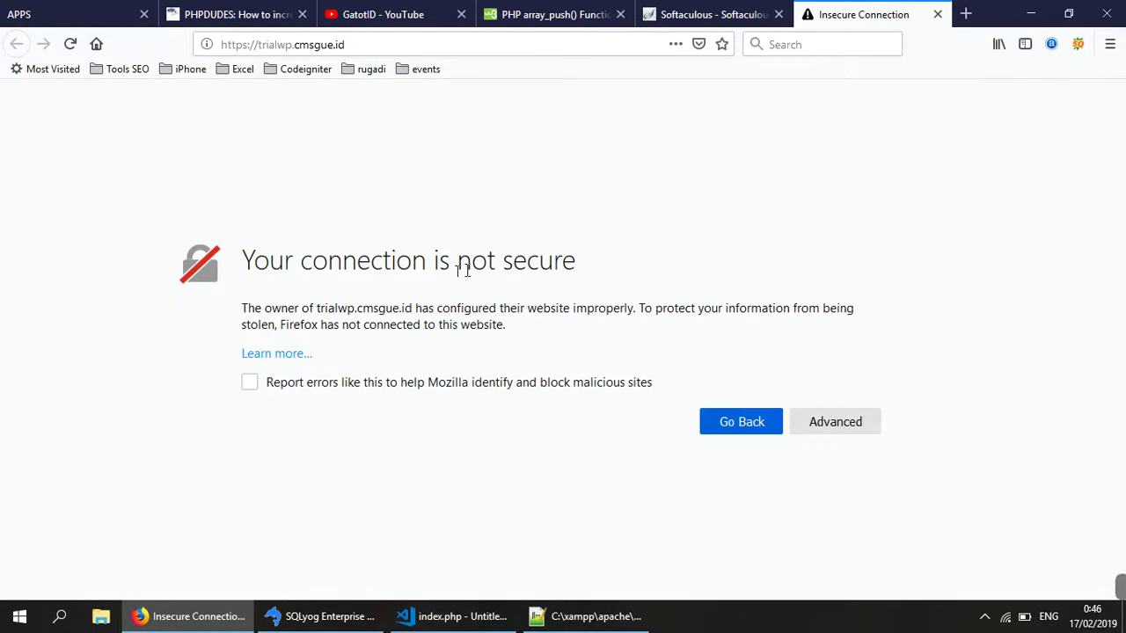
pyautogui.click(809, 422)
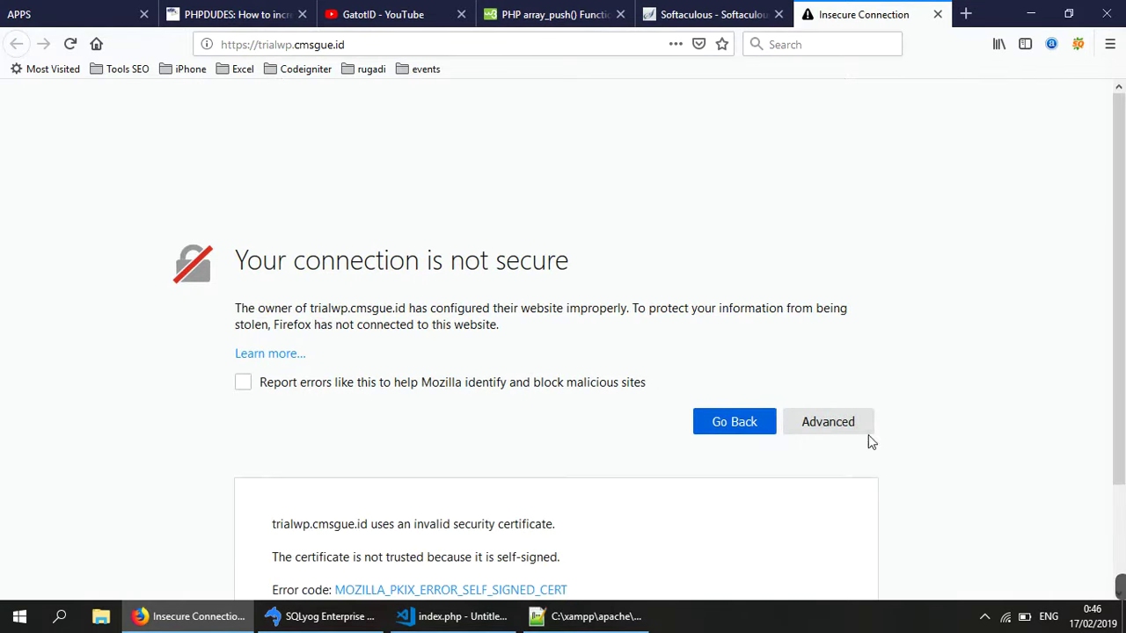
pyautogui.scroll(-3, 418, 451)
pyautogui.click(774, 533)
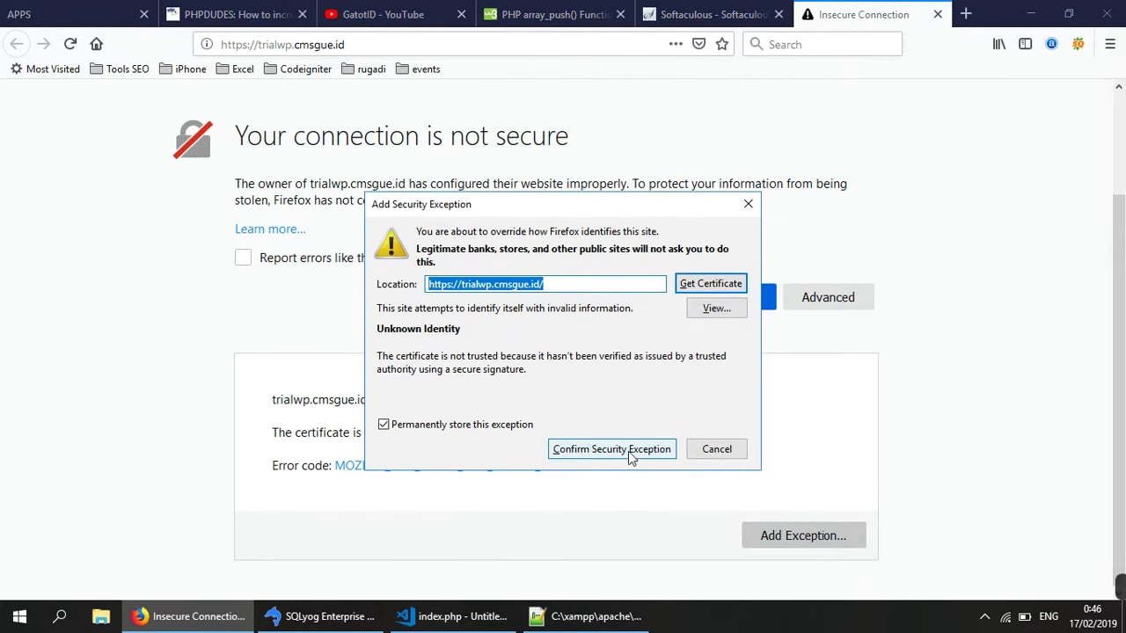
pyautogui.click(628, 450)
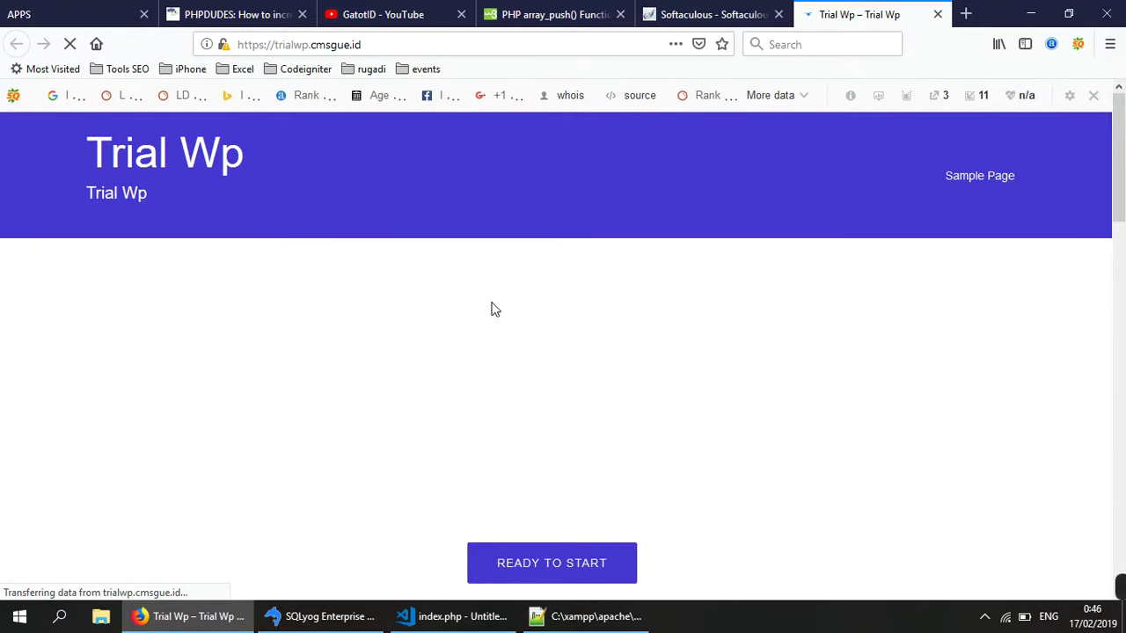
# - Browse the Gohost-themed Trial Wp homepage and follow the READY TO START link
pyautogui.scroll(-5, 642, 383)
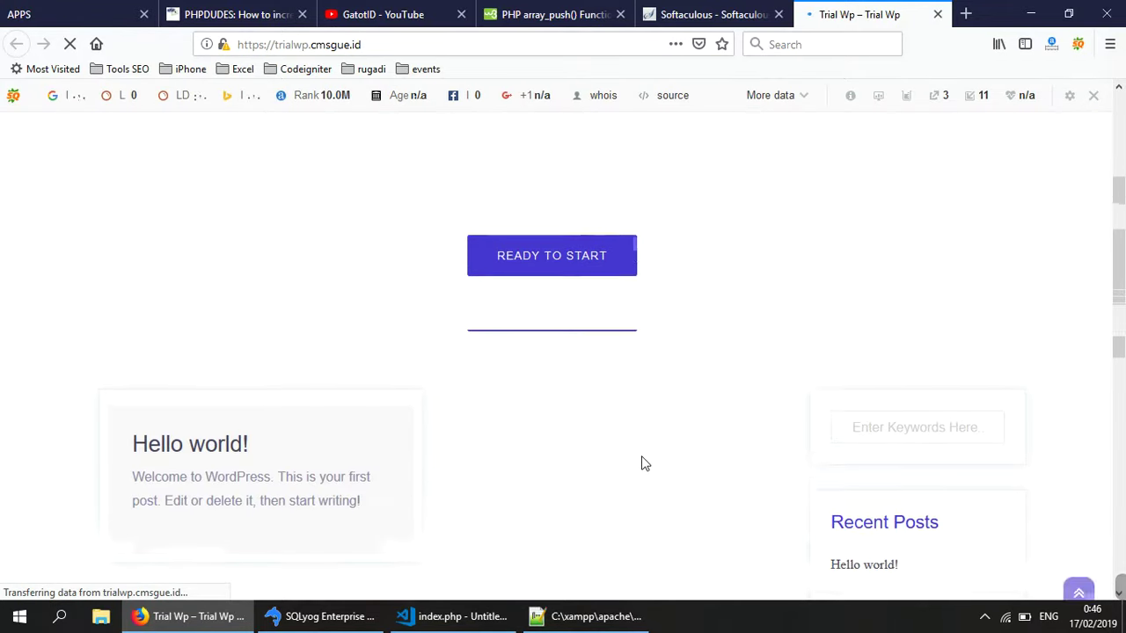
pyautogui.scroll(-8, 643, 463)
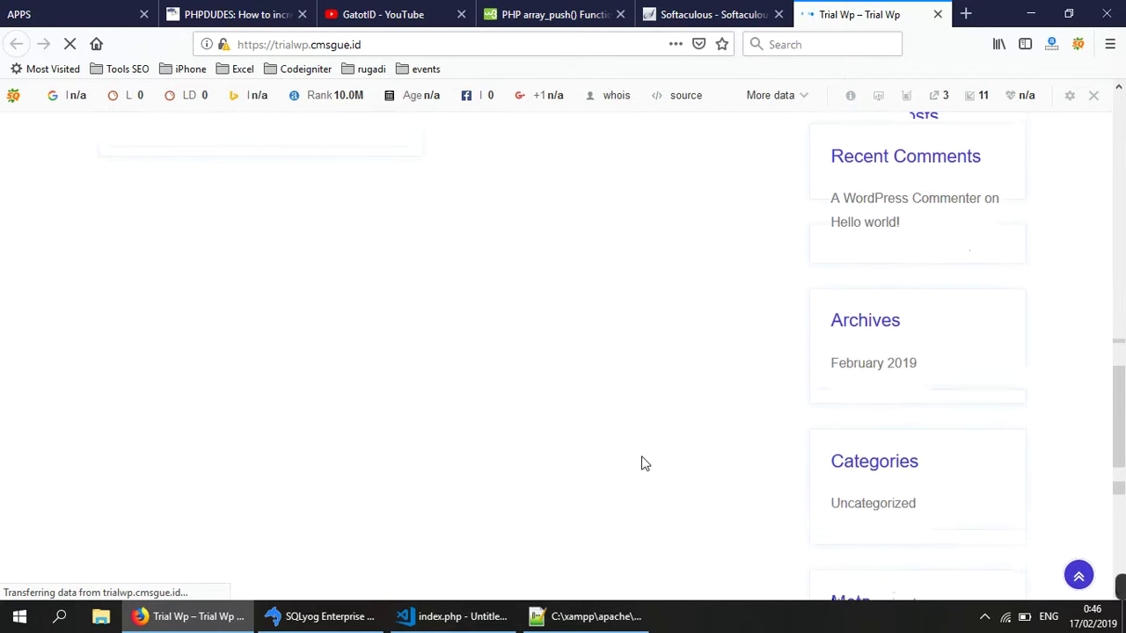
pyautogui.scroll(-3, 643, 464)
pyautogui.scroll(6, 641, 453)
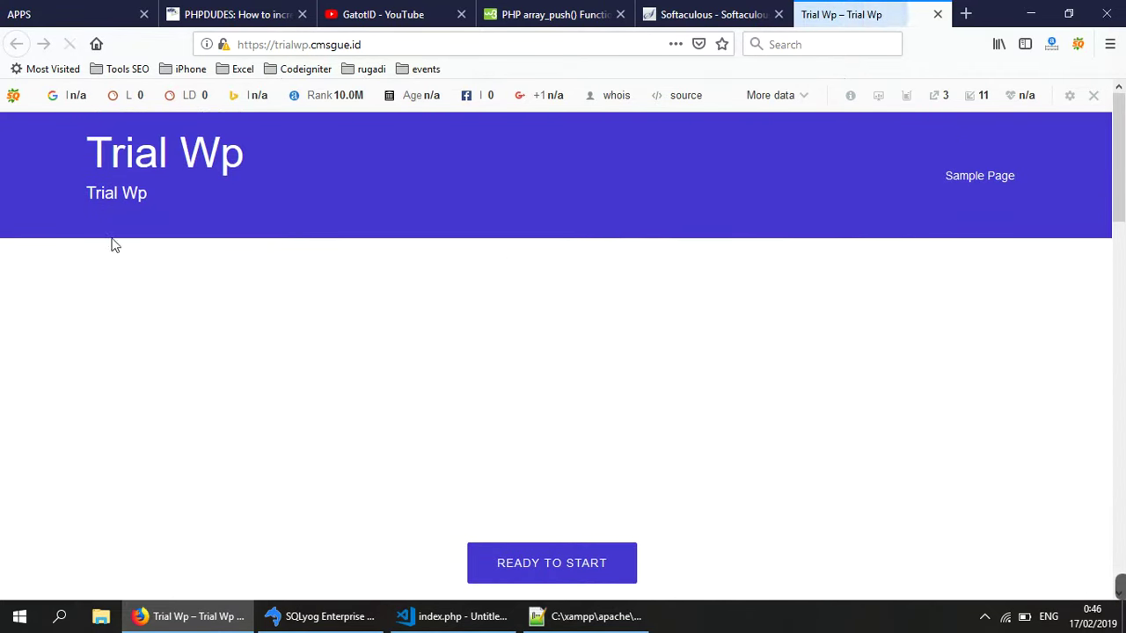
pyautogui.scroll(-10, 671, 329)
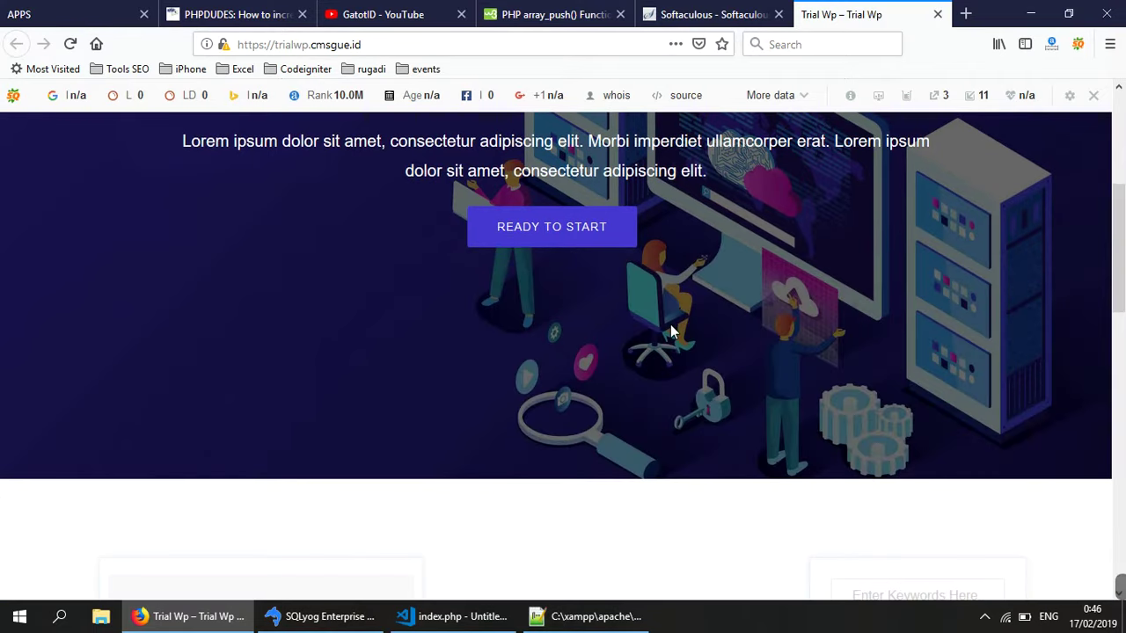
pyautogui.scroll(10, 671, 330)
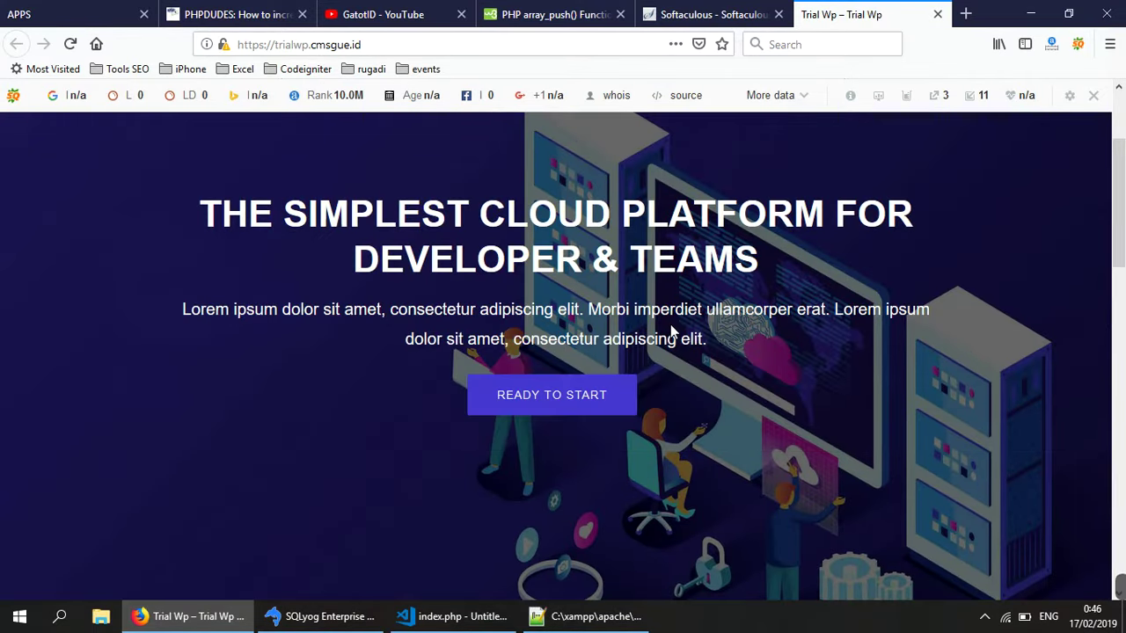
pyautogui.click(599, 411)
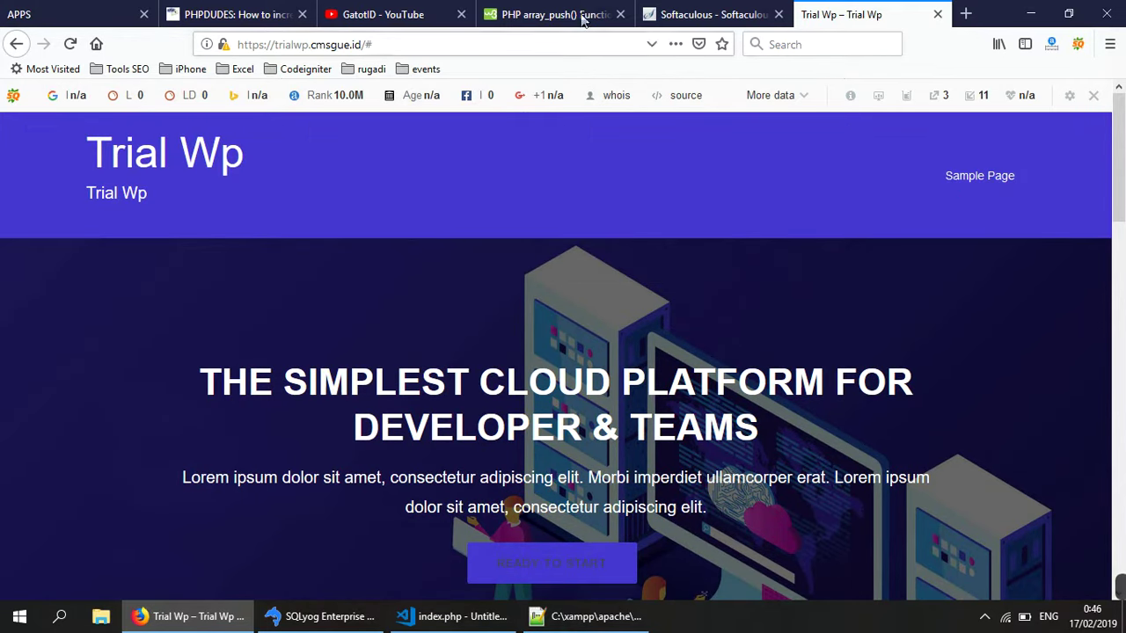
# - Switch back to the Softaculous tab showing the installation success page
pyautogui.click(713, 26)
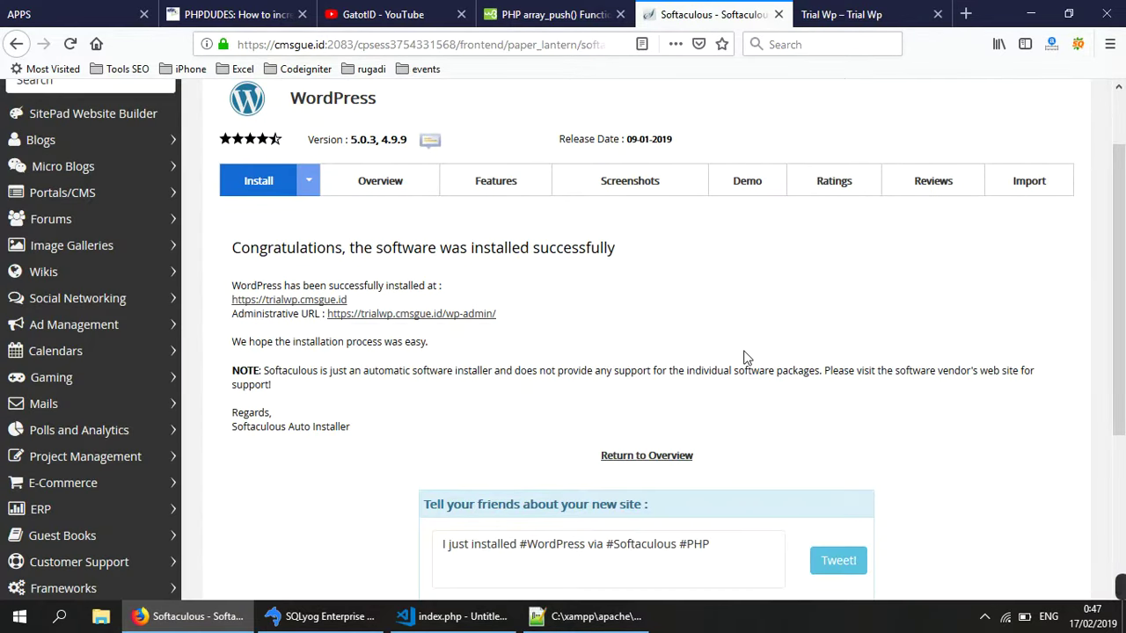